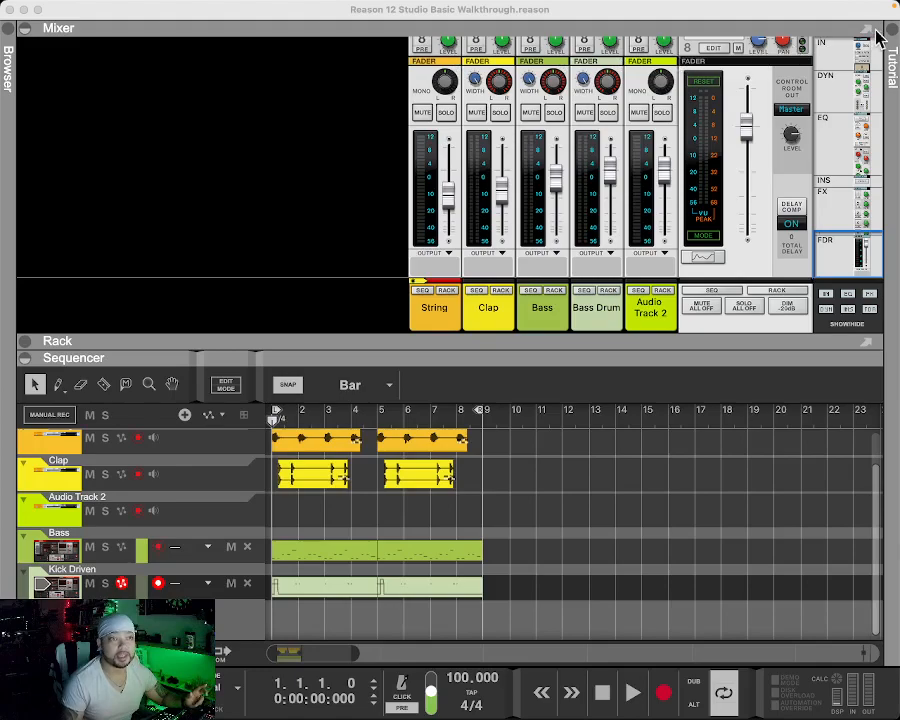
# - View the Tutorial panel, hide it again and look over the window display commands
pyautogui.click(893, 37)
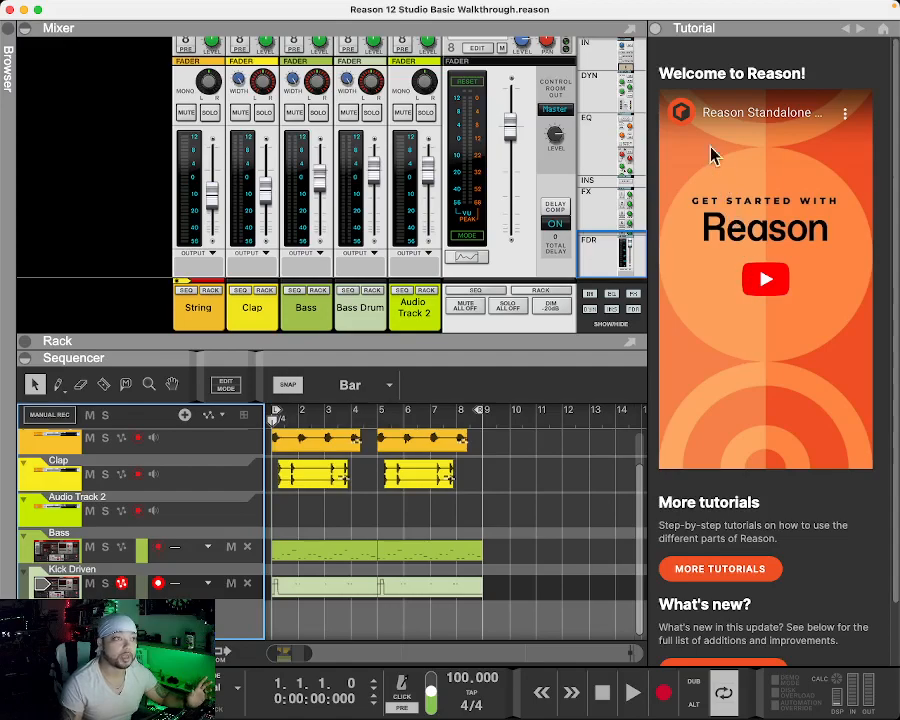
pyautogui.click(660, 35)
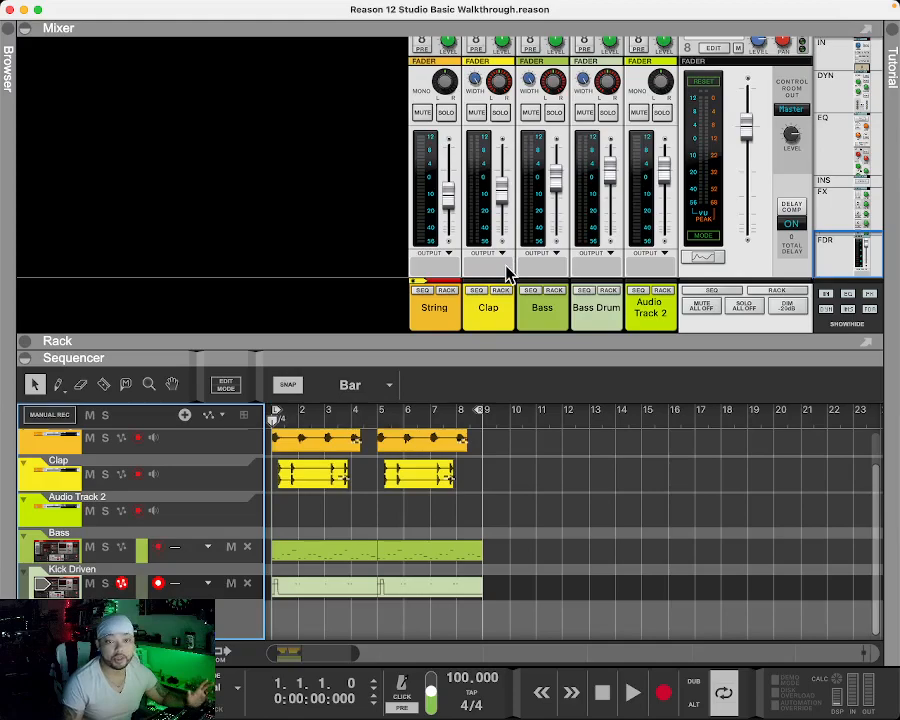
pyautogui.click(215, 10)
pyautogui.moveTo(255, 9)
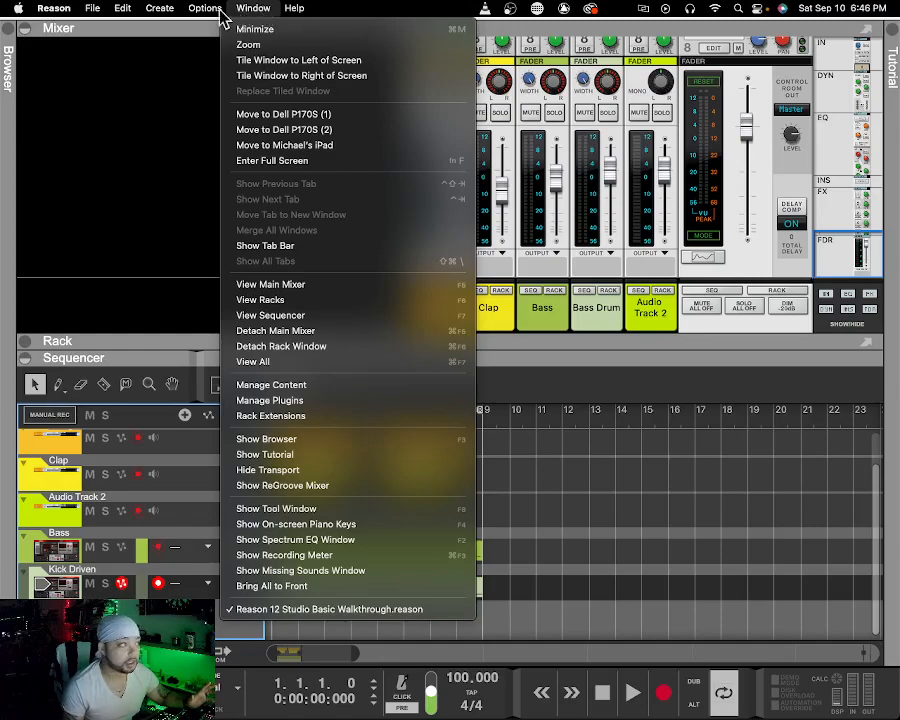
pyautogui.click(154, 37)
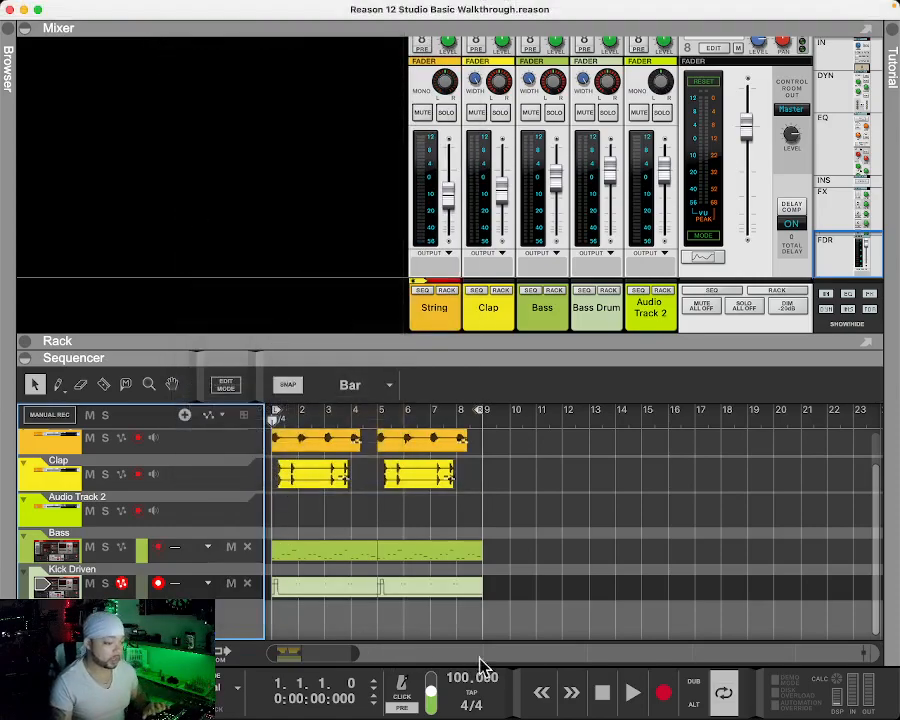
# - Play the existing loop from bar 1 to hear all tracks together, and stop playback
pyautogui.click(630, 696)
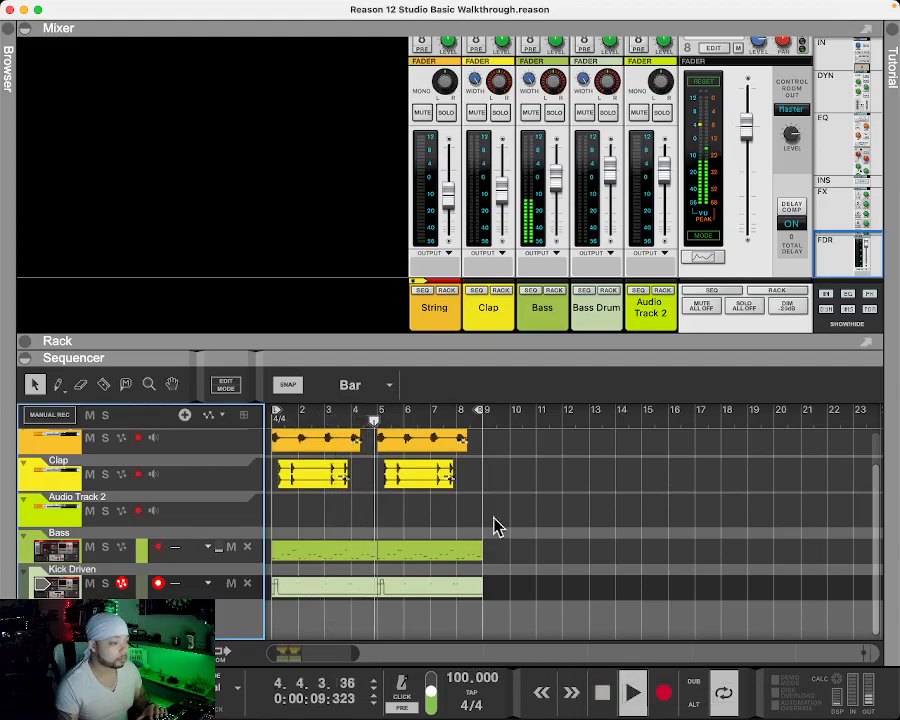
pyautogui.press('space')
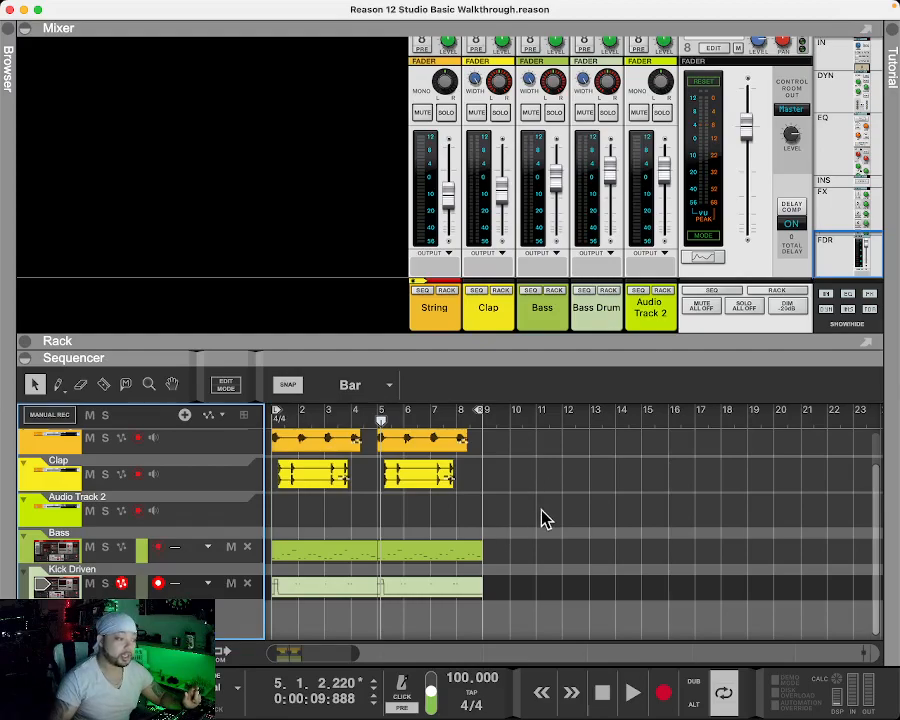
# - Duplicate all clips in bars 1 to 8 so the copies start at bar 9, and extend the loop end to bar 17
pyautogui.moveTo(488, 438); pyautogui.dragTo(280, 612)
pyautogui.rightClick(322, 460)
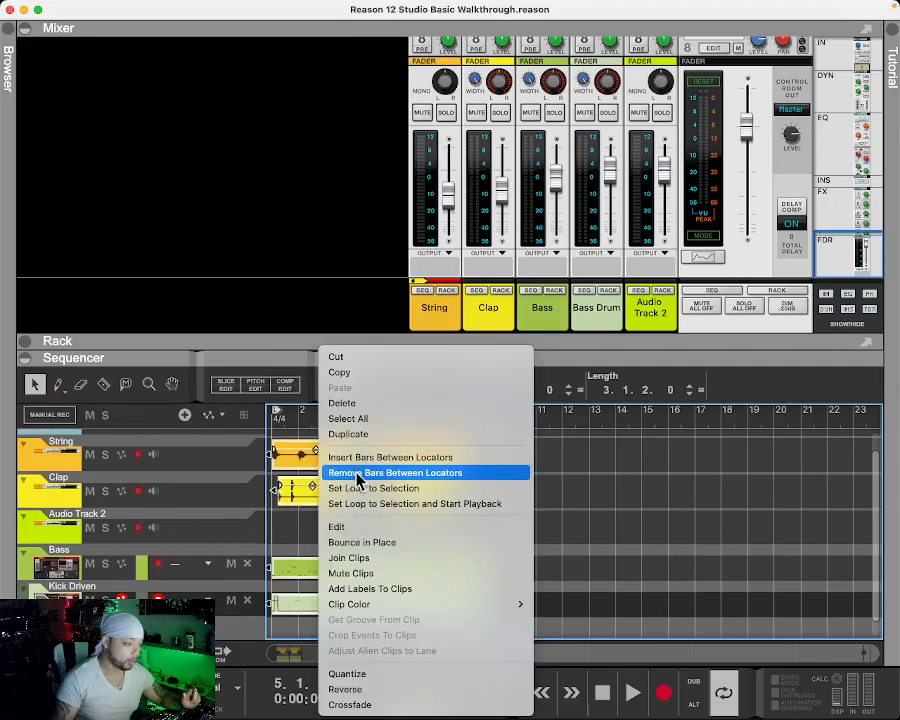
pyautogui.click(386, 436)
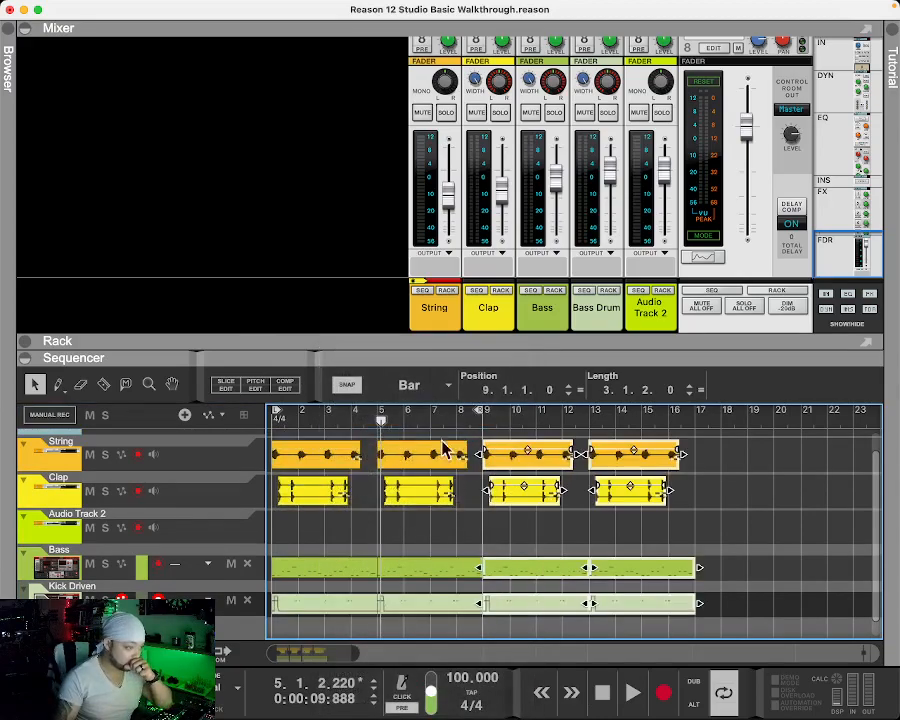
pyautogui.moveTo(479, 410); pyautogui.dragTo(683, 408)
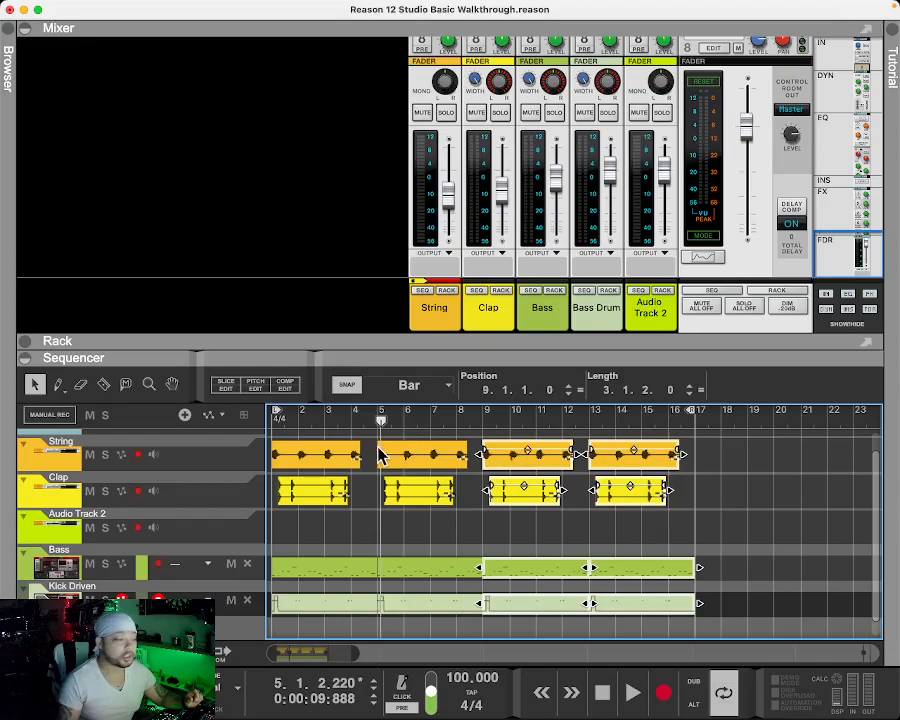
# - Mute the String, Clap and Bass channels and play the song from the start to hear the Bass Drum alone
pyautogui.click(424, 112)
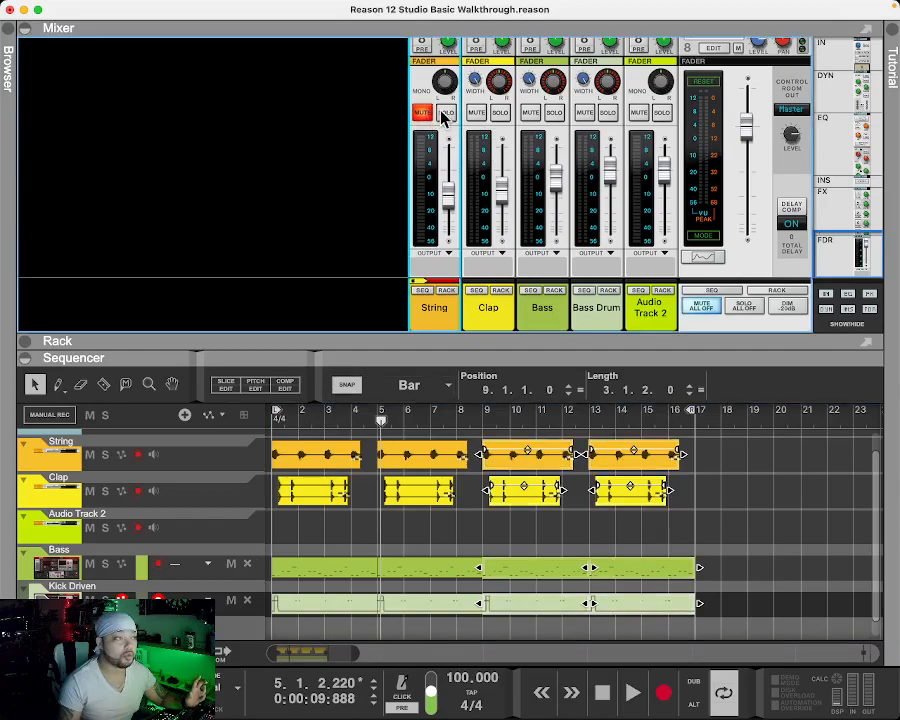
pyautogui.click(477, 113)
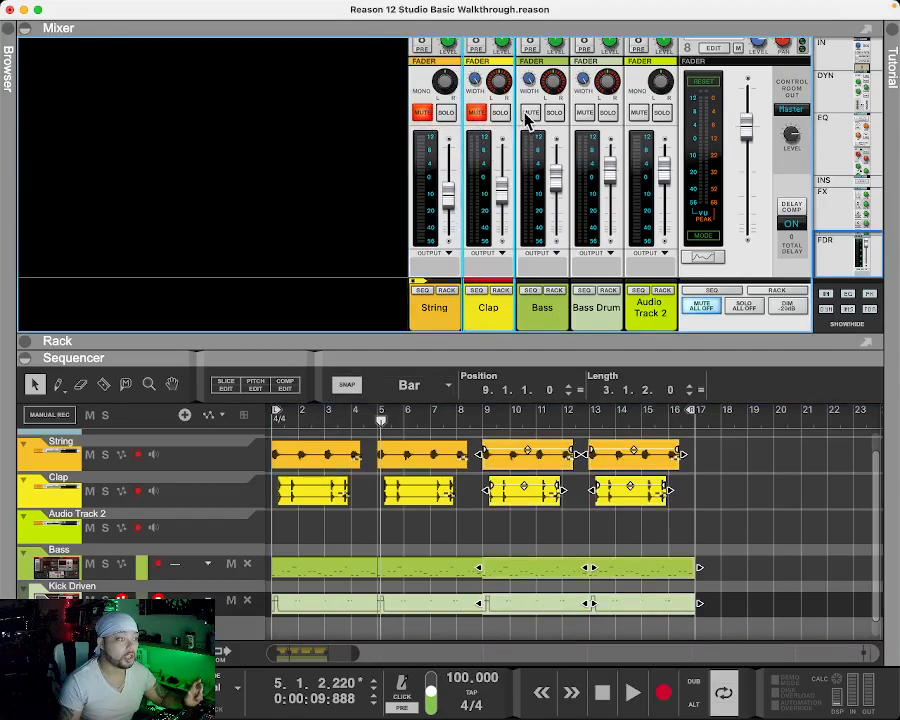
pyautogui.click(527, 114)
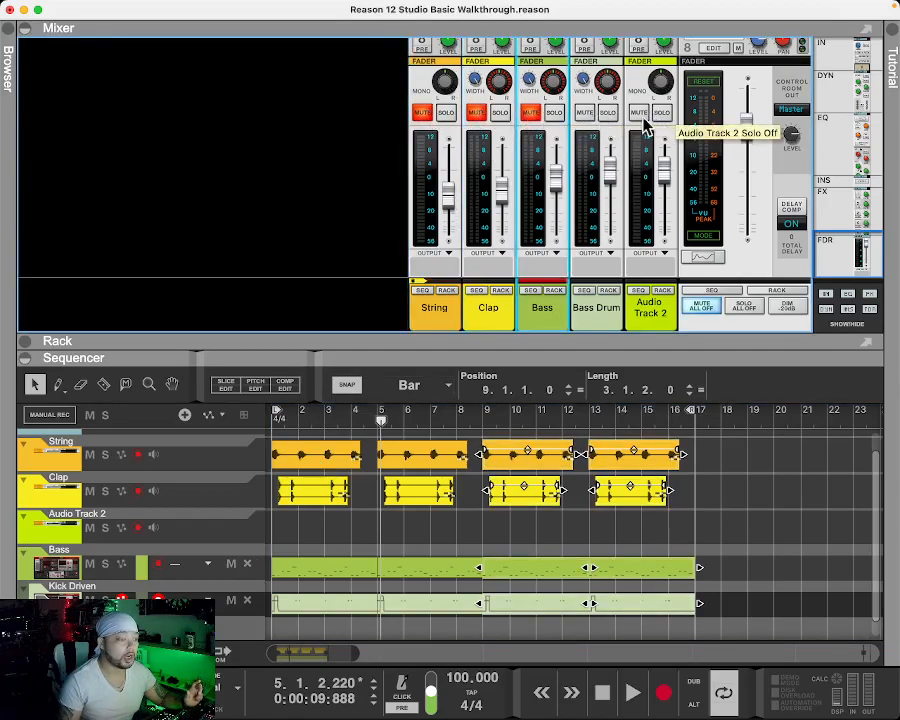
pyautogui.press('space')
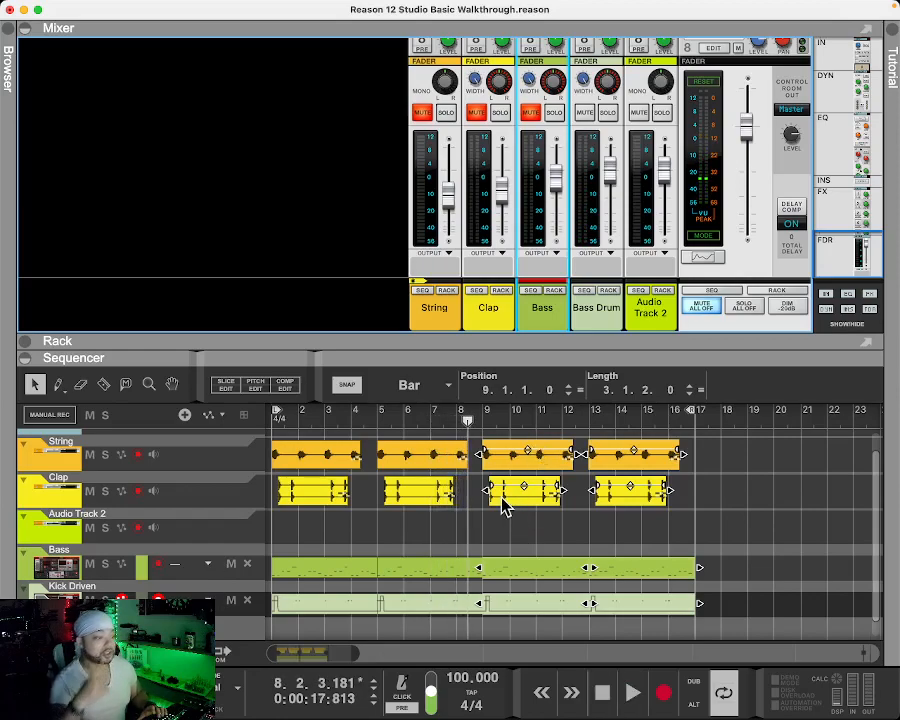
pyautogui.click(543, 697)
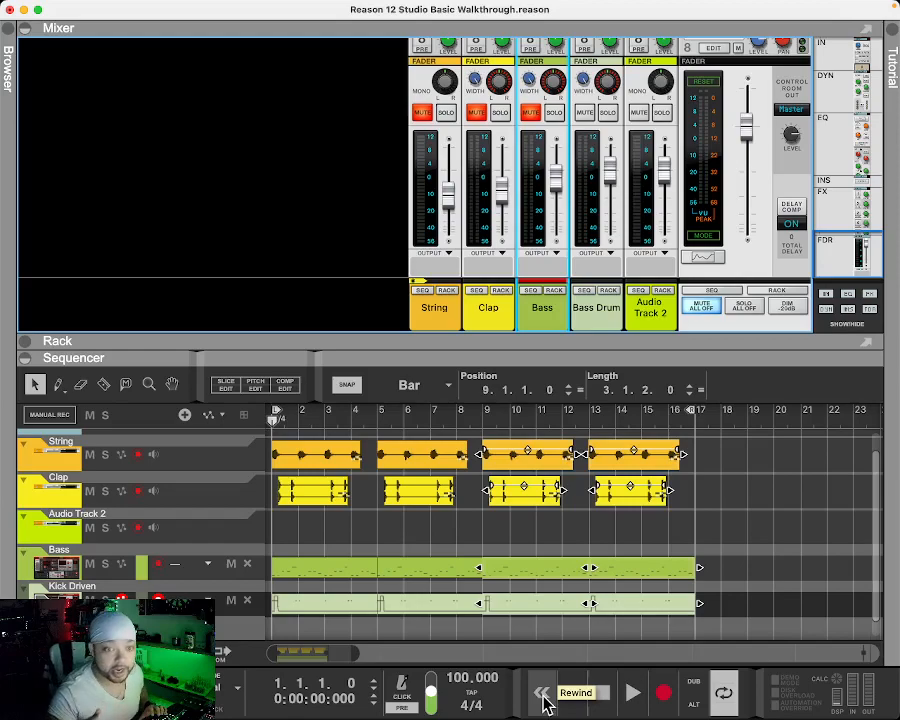
pyautogui.click(630, 692)
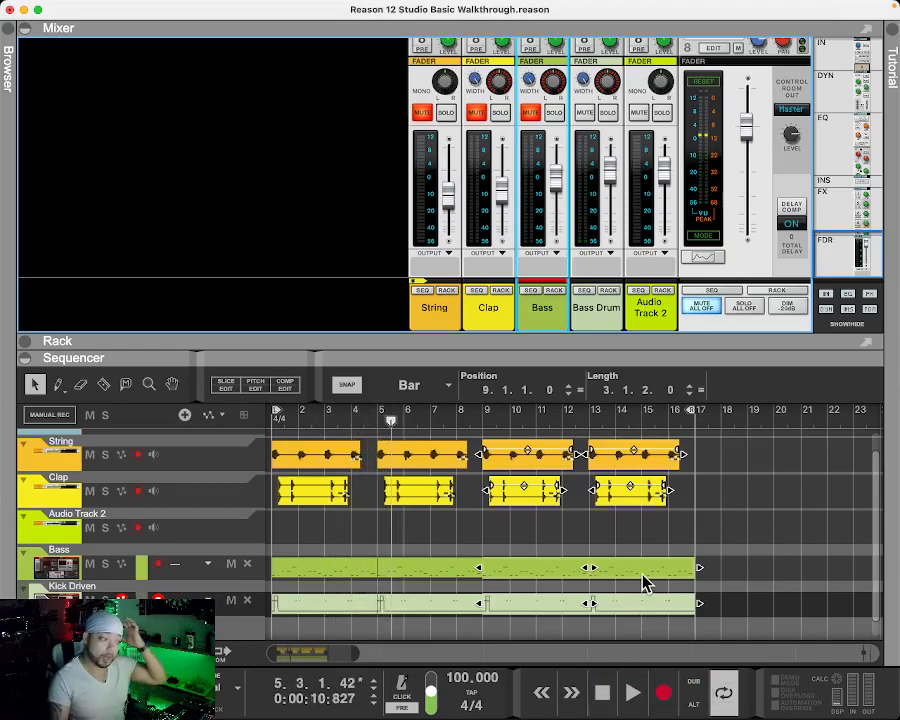
# - Erase the first Bass, Clap and String clips in bars 1 to 4, leaving only the kick there
pyautogui.click(321, 569)
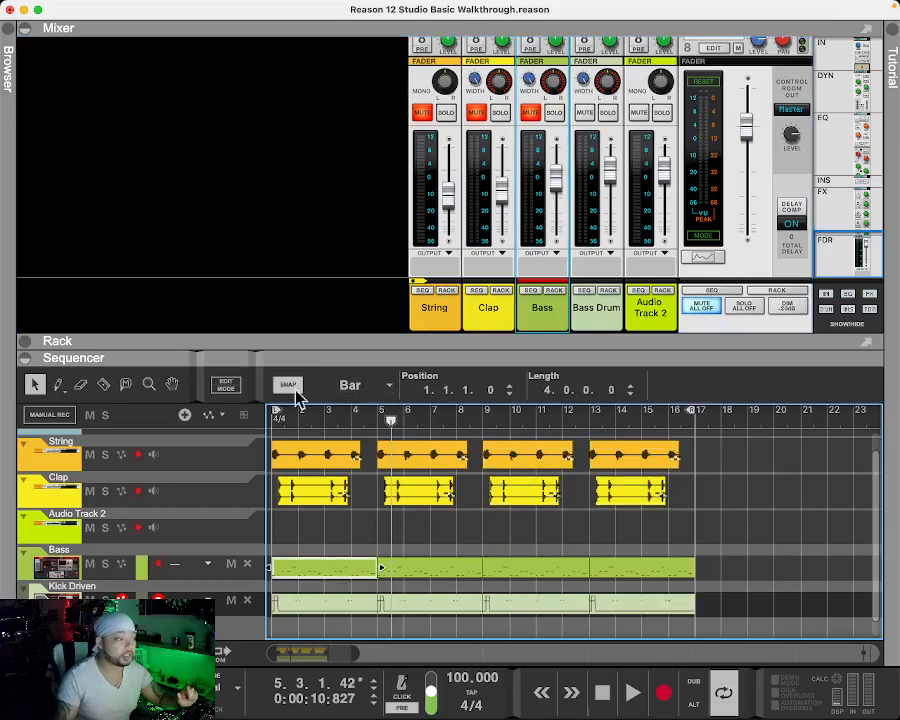
pyautogui.click(80, 385)
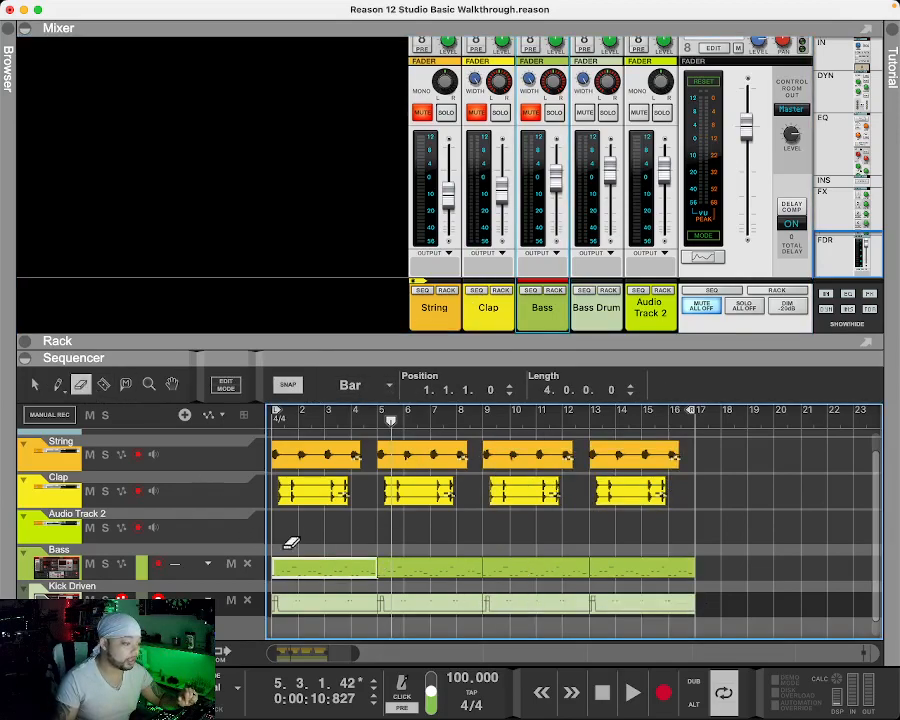
pyautogui.click(340, 569)
pyautogui.click(319, 484)
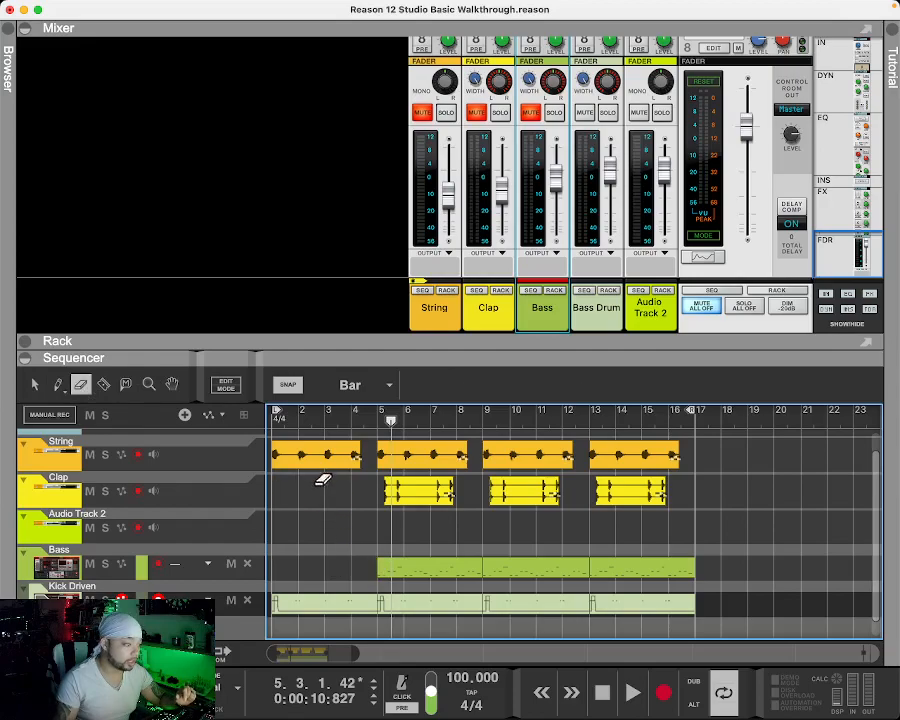
pyautogui.click(313, 452)
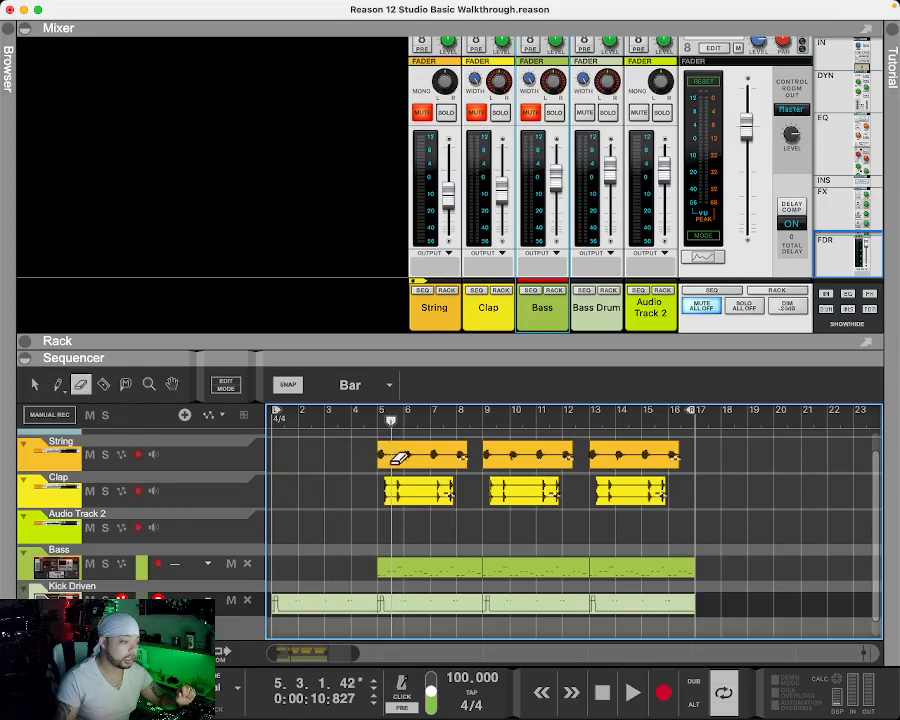
# - Unmute the Bass, Clap and String channels and play the opening bars to hear the instruments enter at bar 5
pyautogui.click(540, 692)
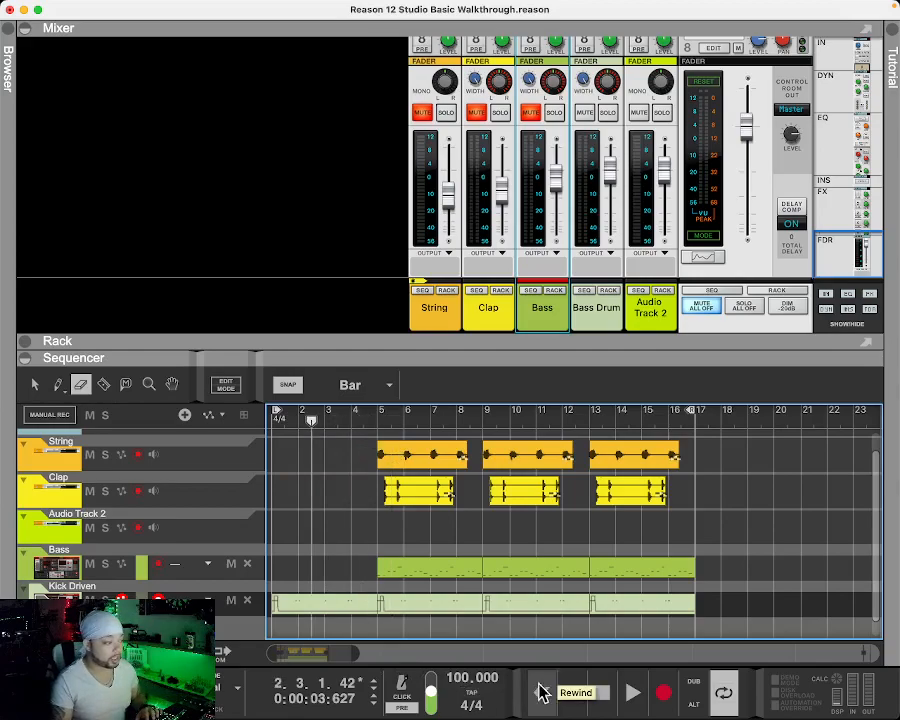
pyautogui.click(530, 113)
pyautogui.click(477, 114)
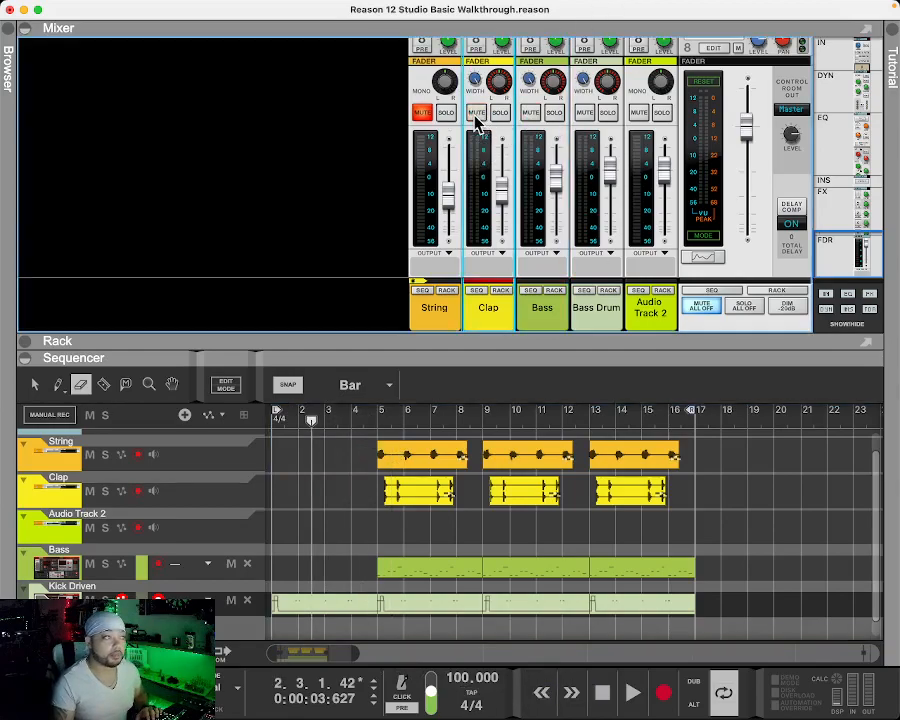
pyautogui.click(421, 113)
pyautogui.click(630, 693)
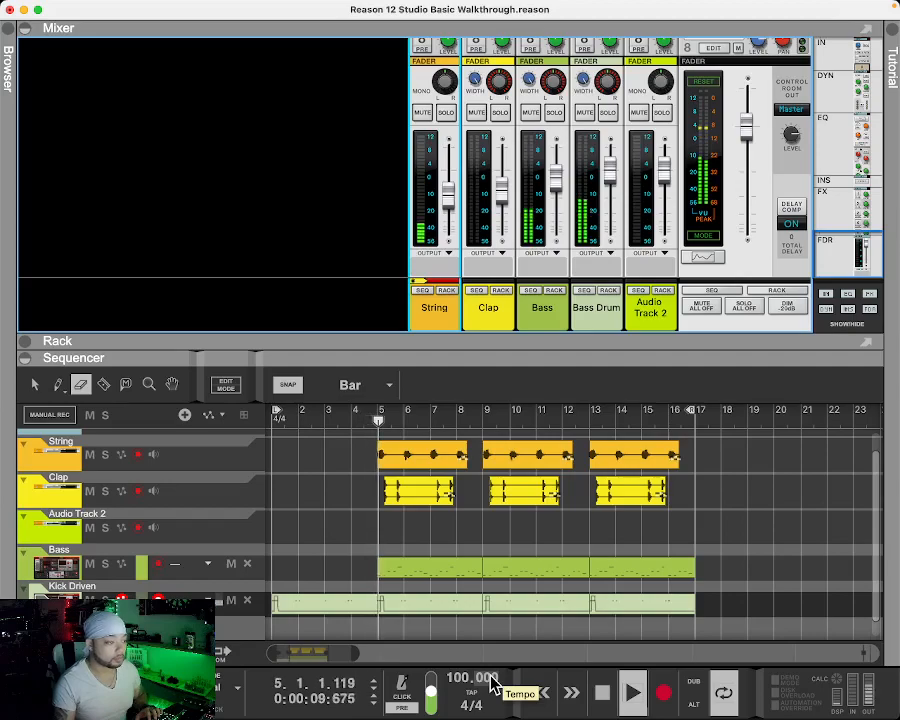
pyautogui.press('space')
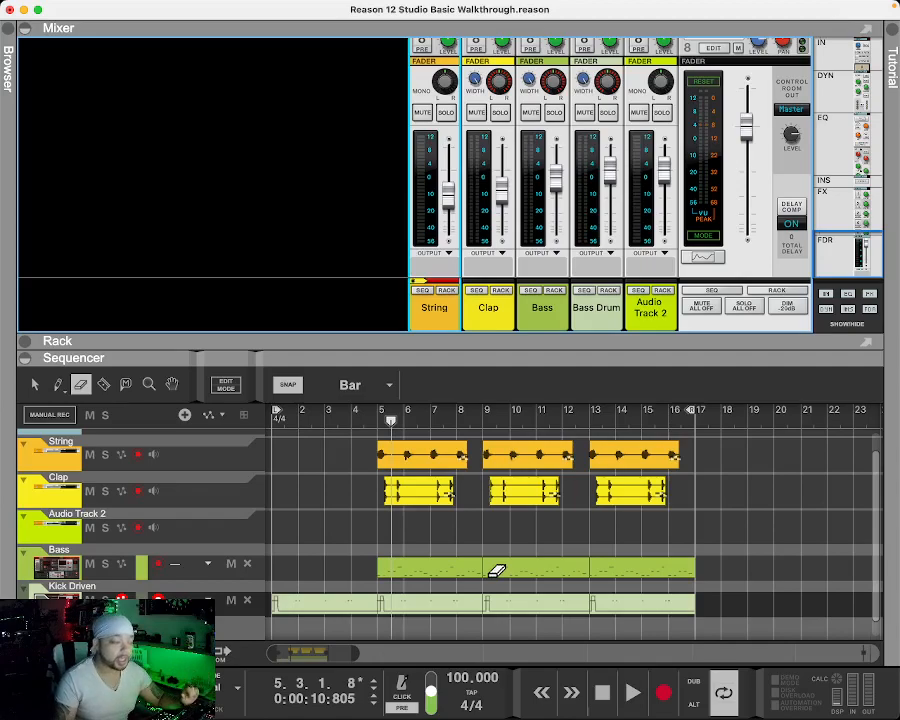
# - Erase the String clip at bar 5 and play the arrangement from the start with the Clap channel muted
pyautogui.click(413, 454)
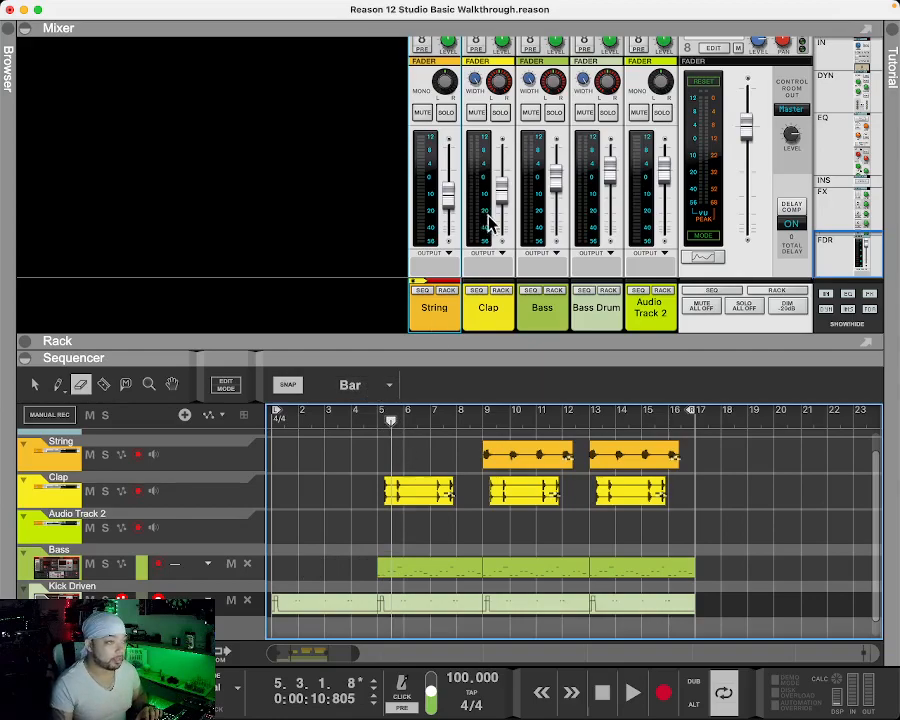
pyautogui.click(479, 113)
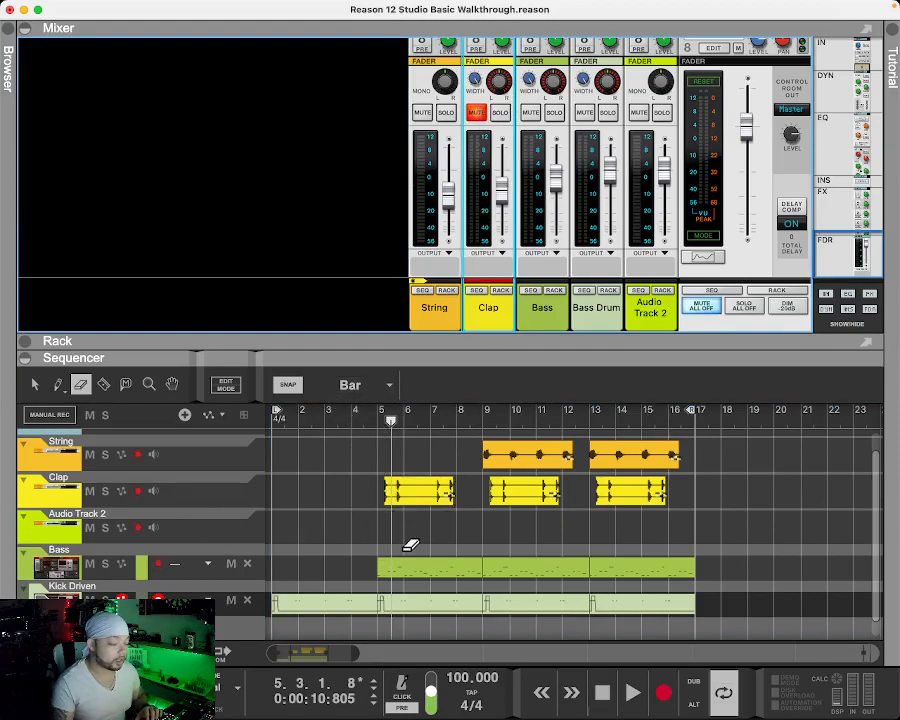
pyautogui.press('space')
pyautogui.click(538, 703)
pyautogui.click(538, 703)
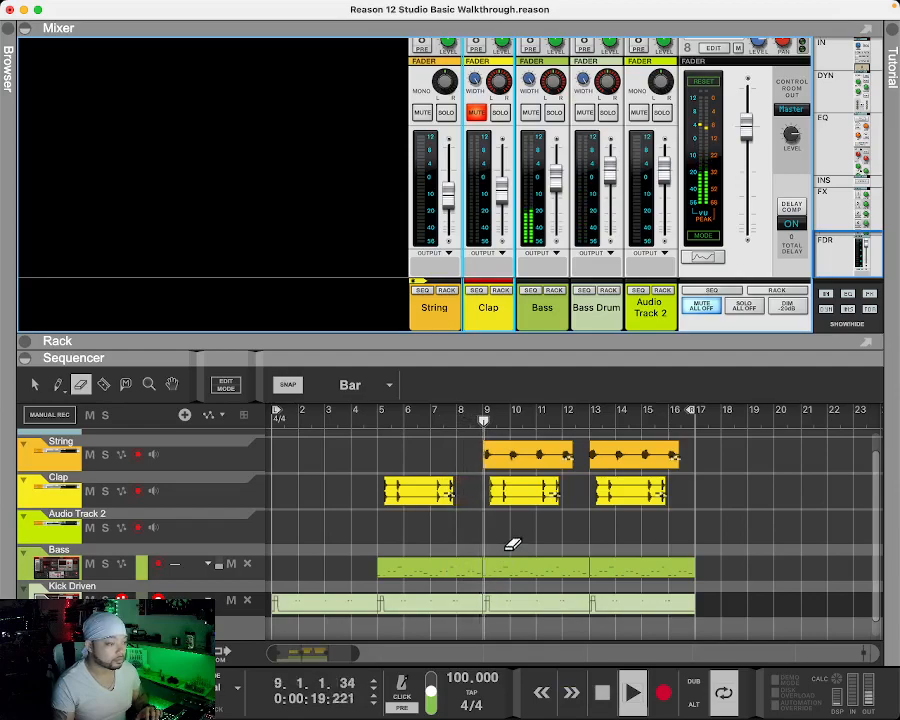
pyautogui.press('space')
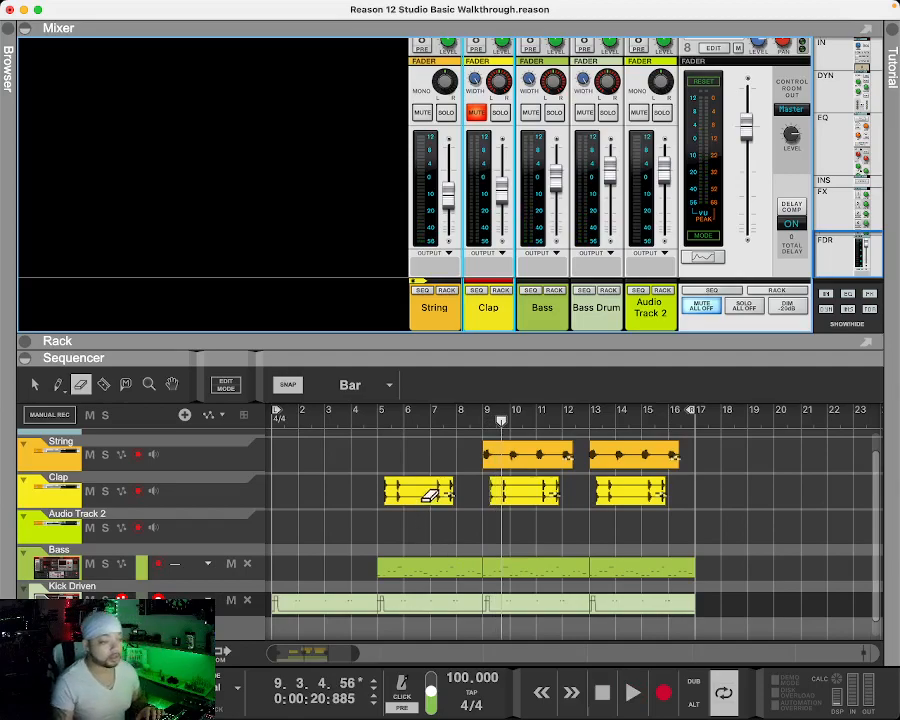
# - Erase the Clap clip at bar 5 and play the arrangement from the start with the Clap channel unmuted
pyautogui.click(430, 495)
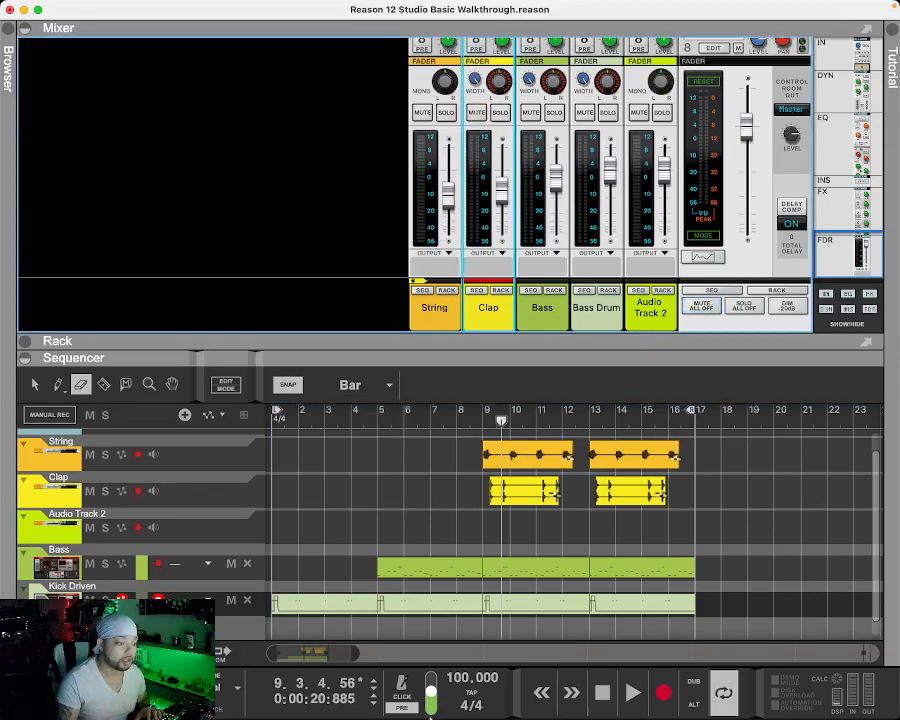
pyautogui.click(541, 692)
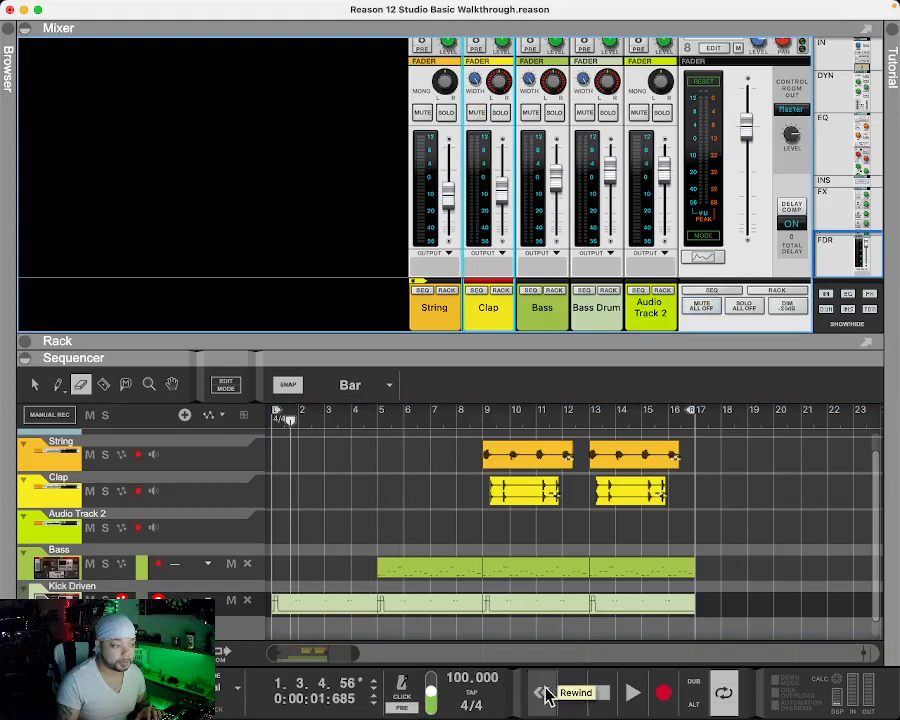
pyautogui.click(630, 692)
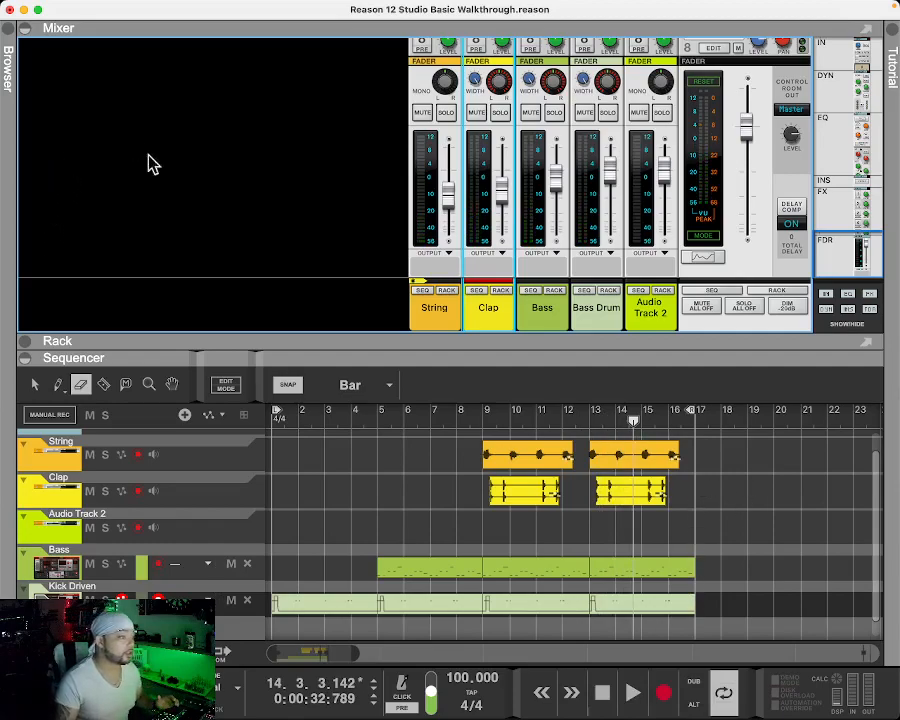
# - Duplicate all clips in bars 9 to 16 so the copies start at bar 17, and extend the loop end to bar 25
pyautogui.click(35, 385)
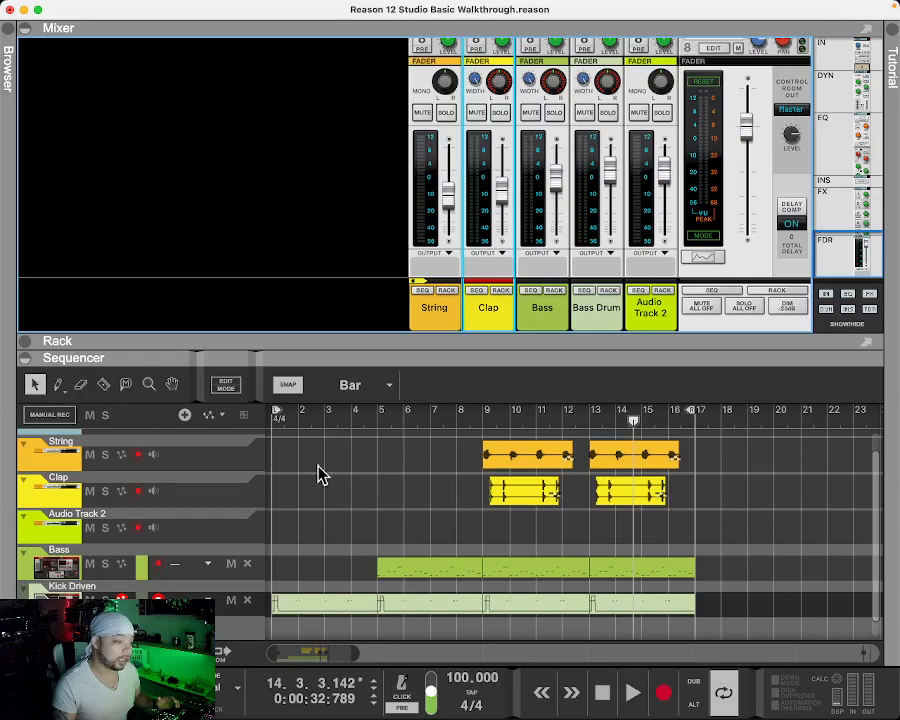
pyautogui.moveTo(704, 438); pyautogui.dragTo(490, 605)
pyautogui.rightClick(522, 455)
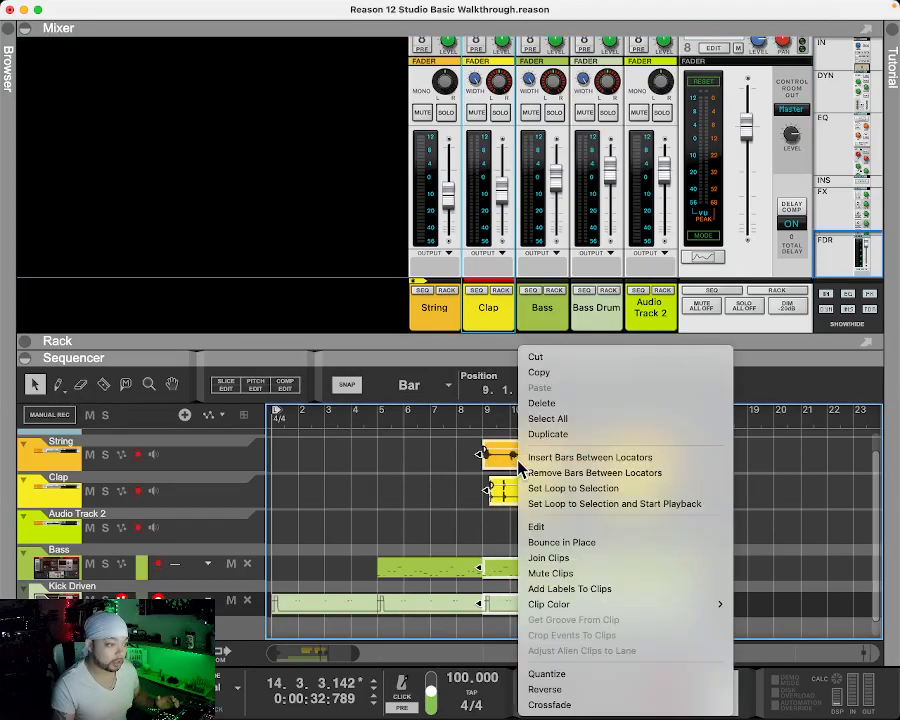
pyautogui.click(580, 436)
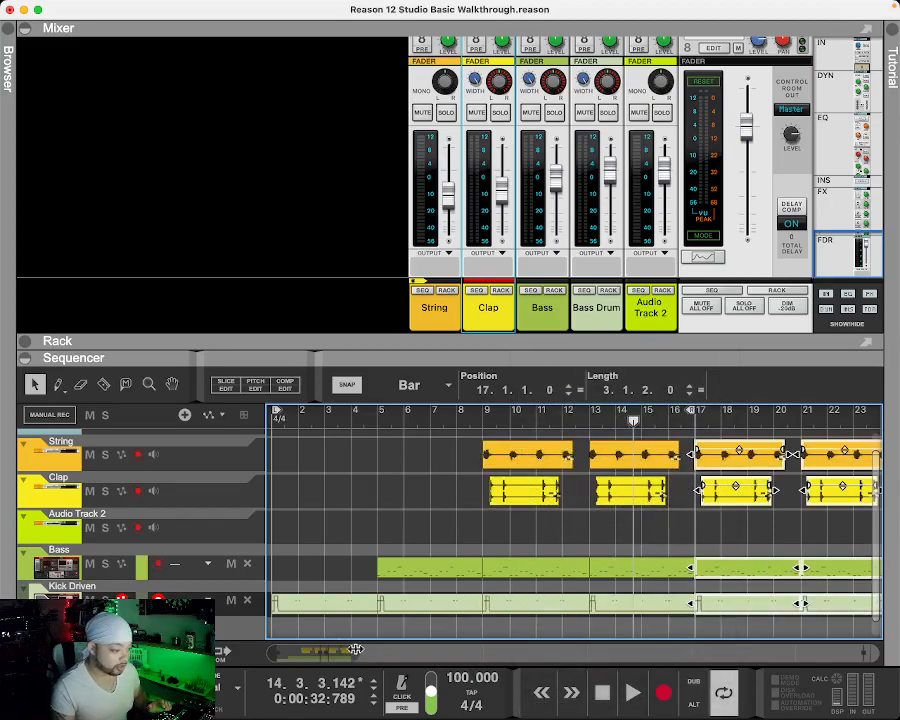
pyautogui.moveTo(352, 650); pyautogui.dragTo(403, 651)
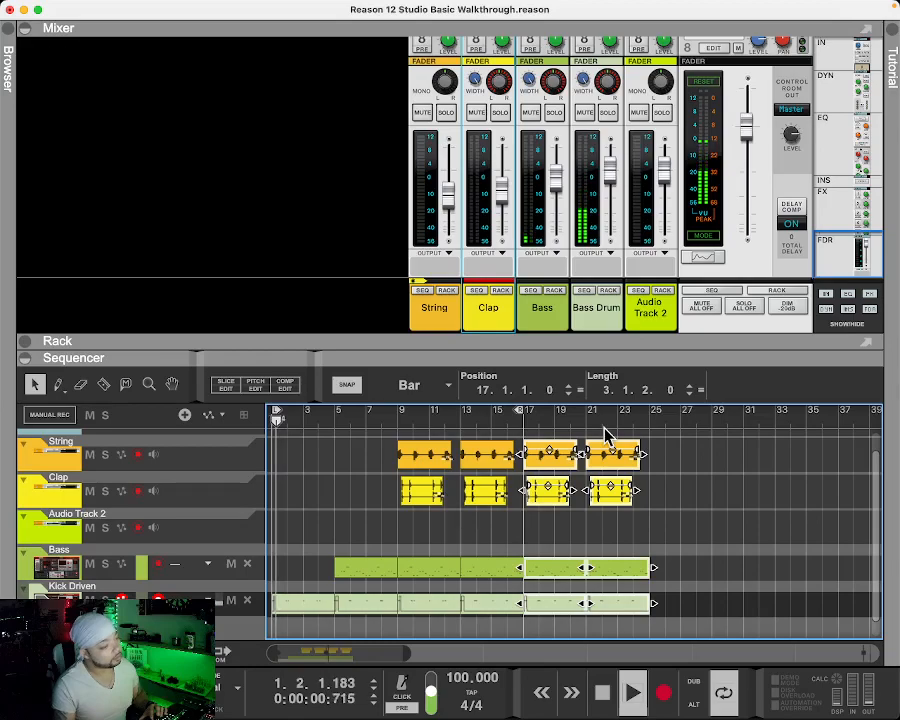
pyautogui.press('space')
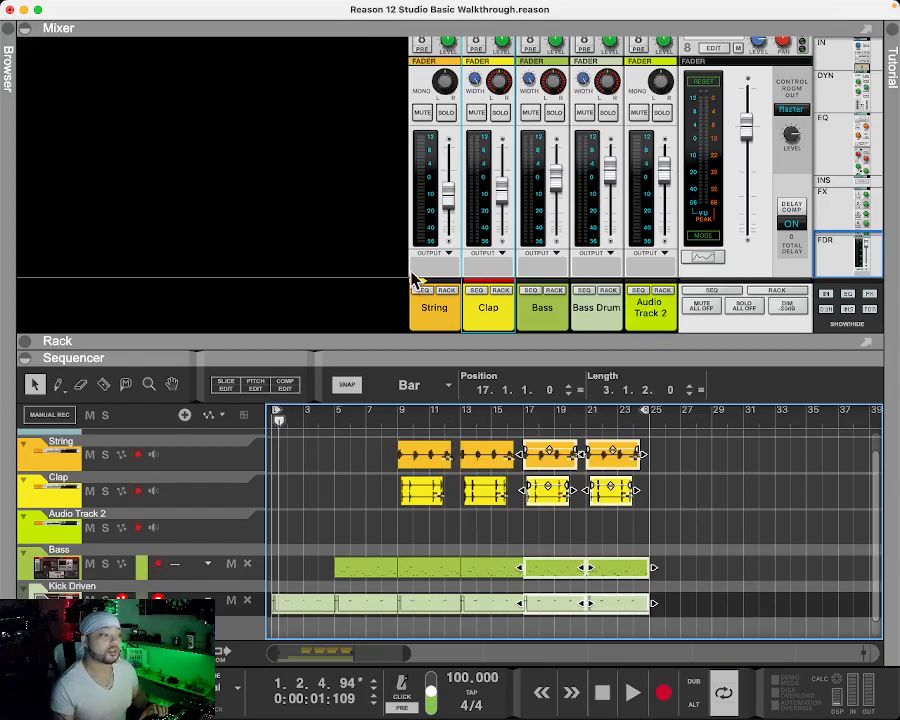
# - Move the loop end back to bar 5 and play the opening Bass Drum section from the start
pyautogui.press('space')
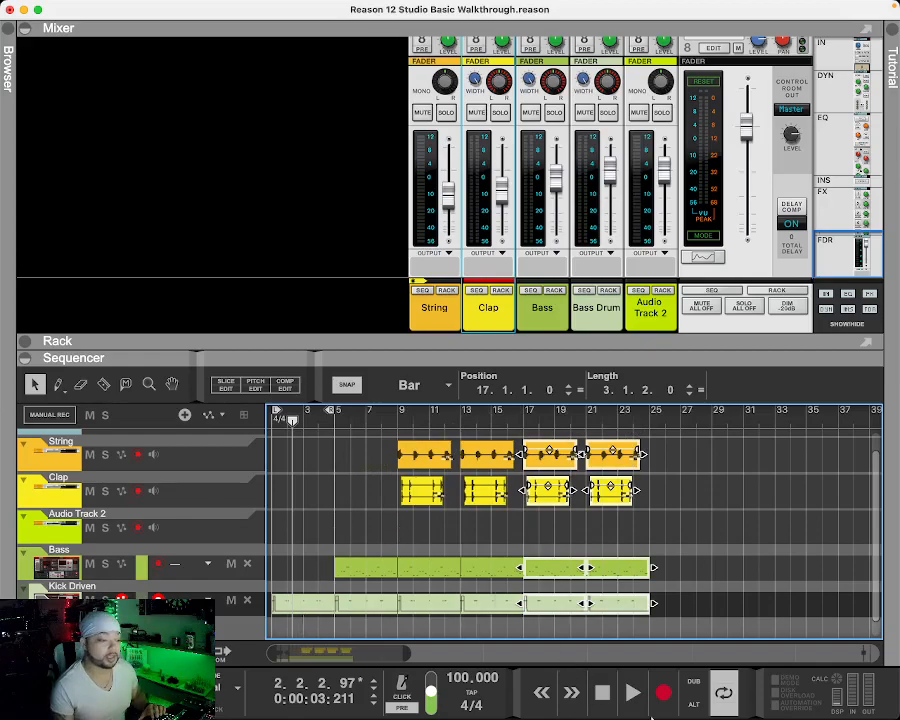
pyautogui.click(541, 693)
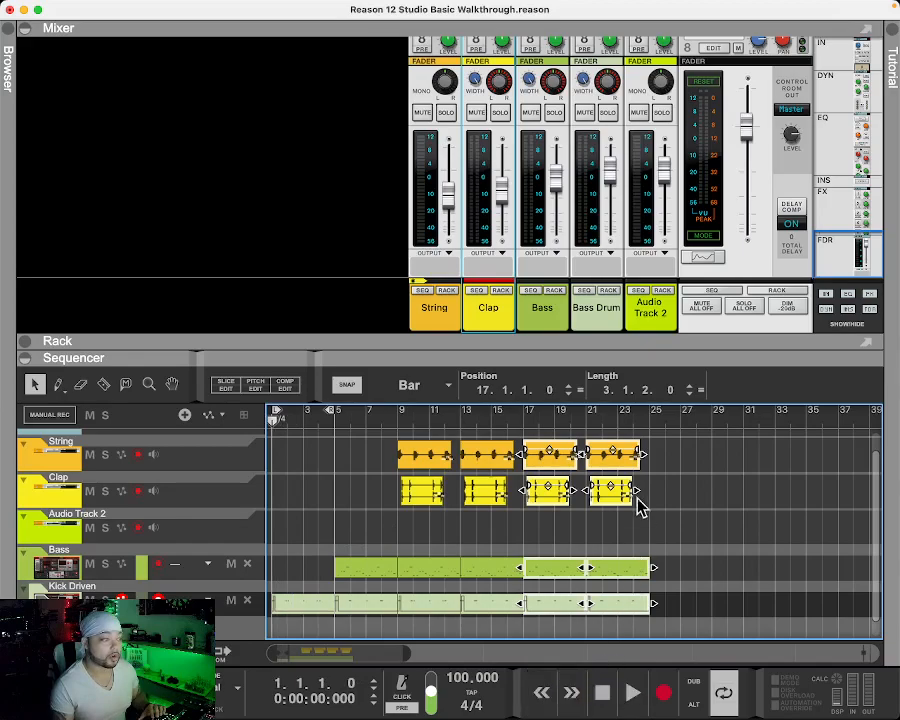
pyautogui.click(630, 692)
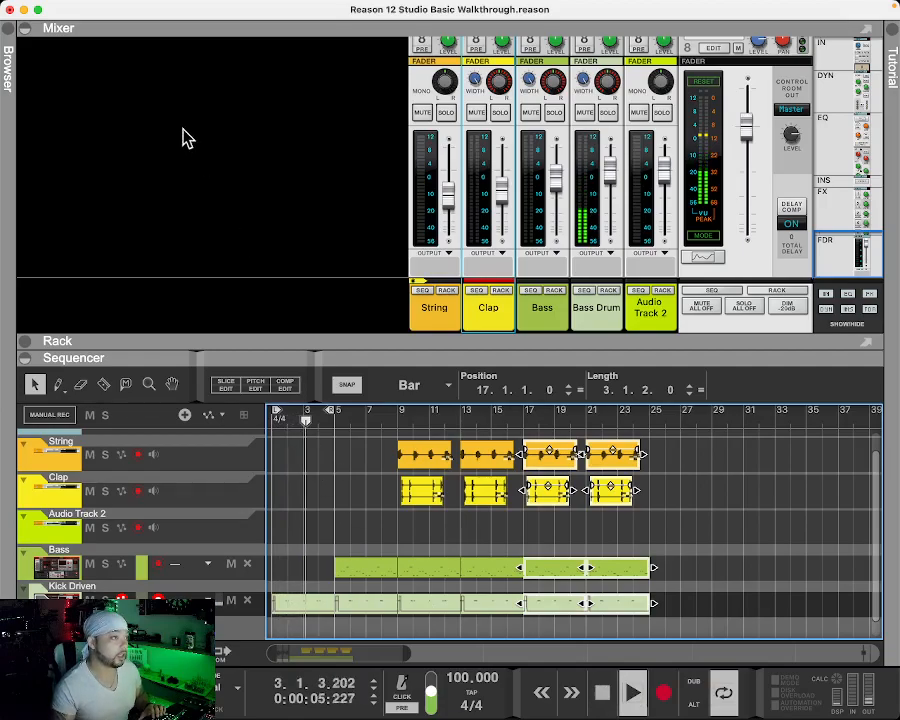
# - Hide the mixer and sequencer so the rack fills the window, with the master section and all channels in view
pyautogui.click(18, 33)
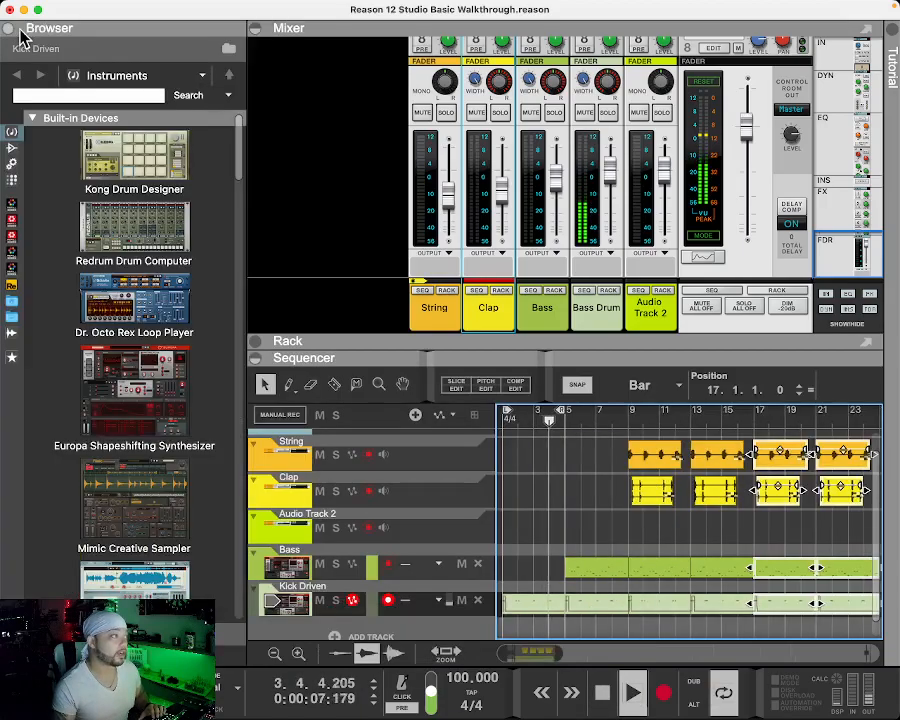
pyautogui.click(10, 30)
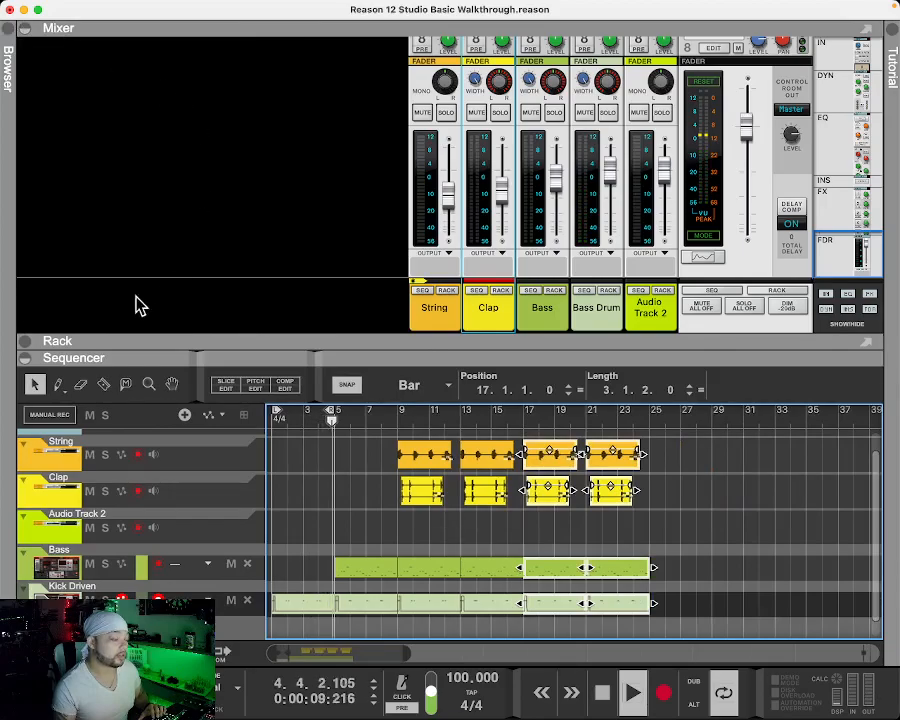
pyautogui.click(24, 358)
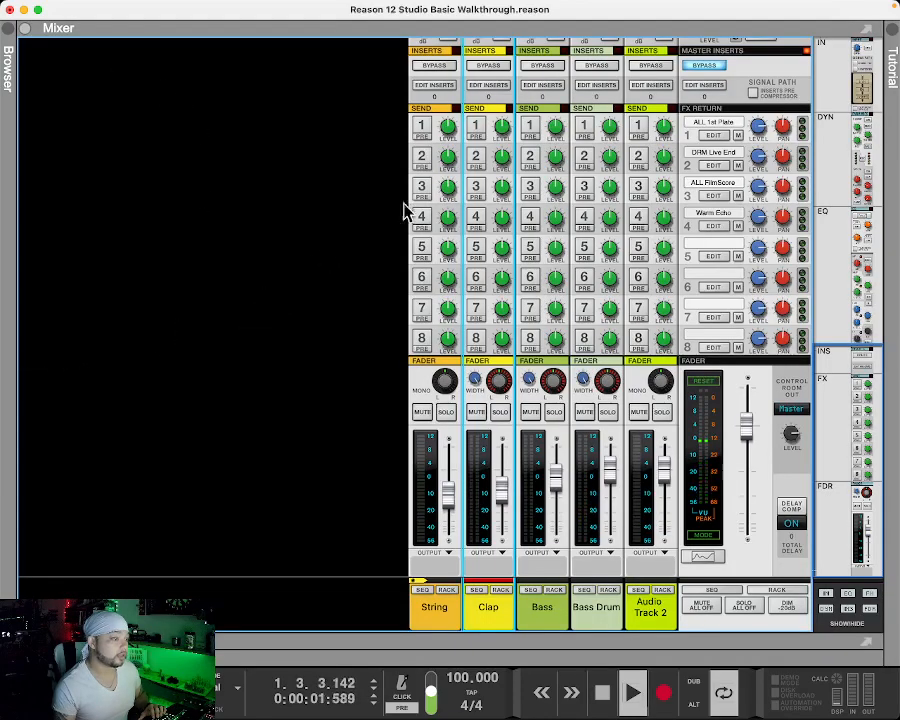
pyautogui.click(26, 30)
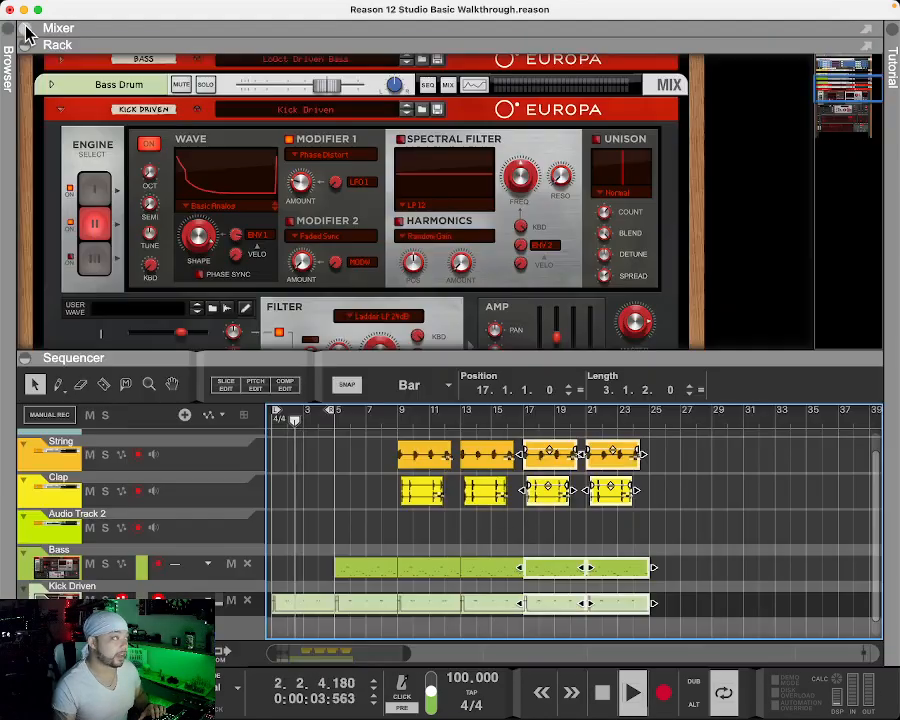
pyautogui.click(28, 362)
pyautogui.scroll(5, 280, 374)
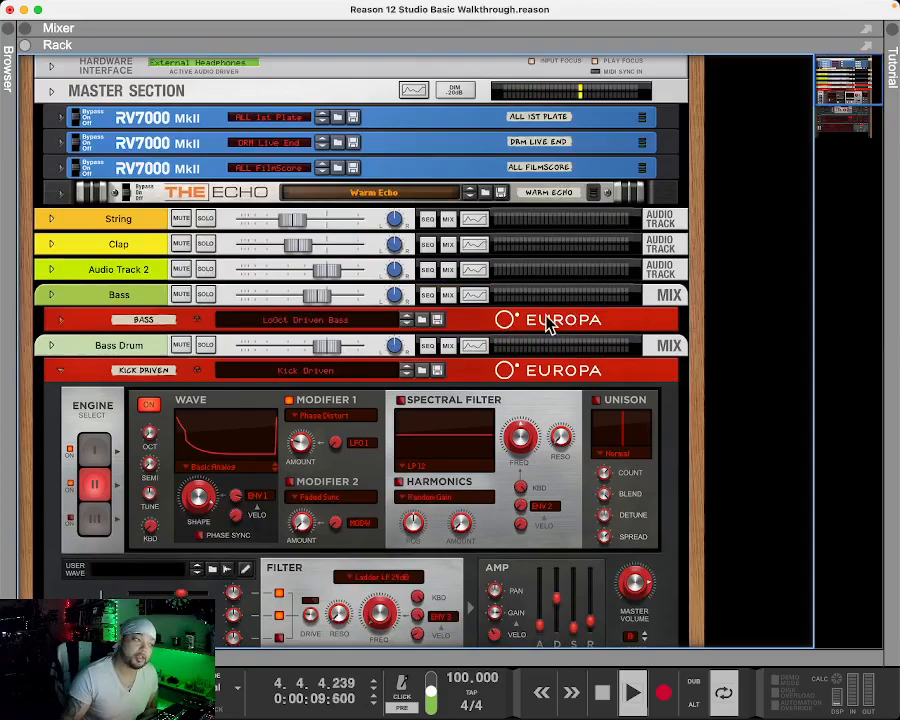
# - Unfold the Bass Drum mix channel in the rack and show its insert FX area
pyautogui.click(52, 346)
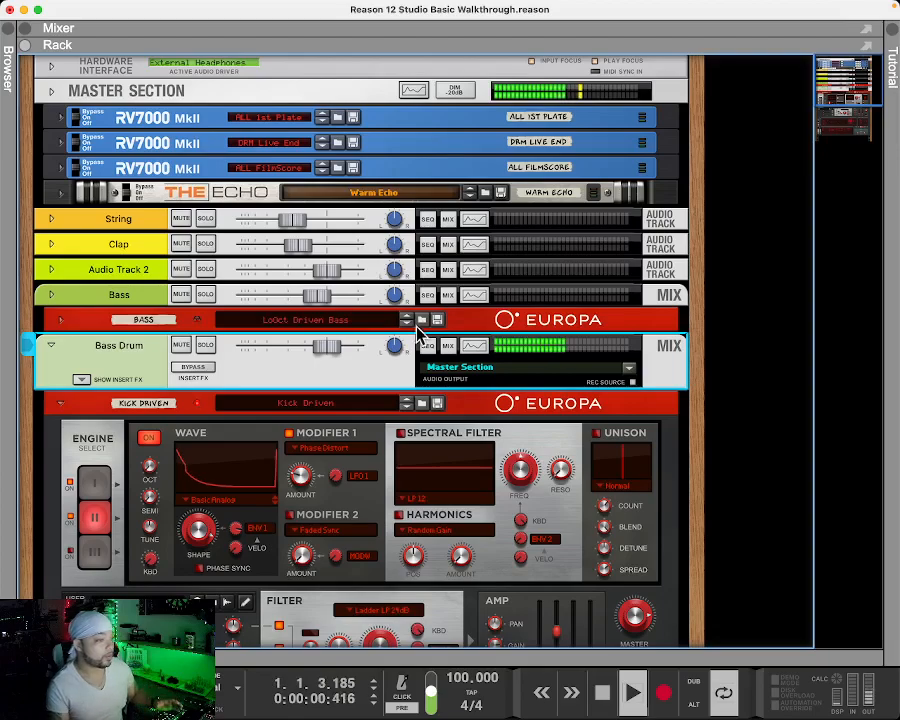
pyautogui.click(80, 379)
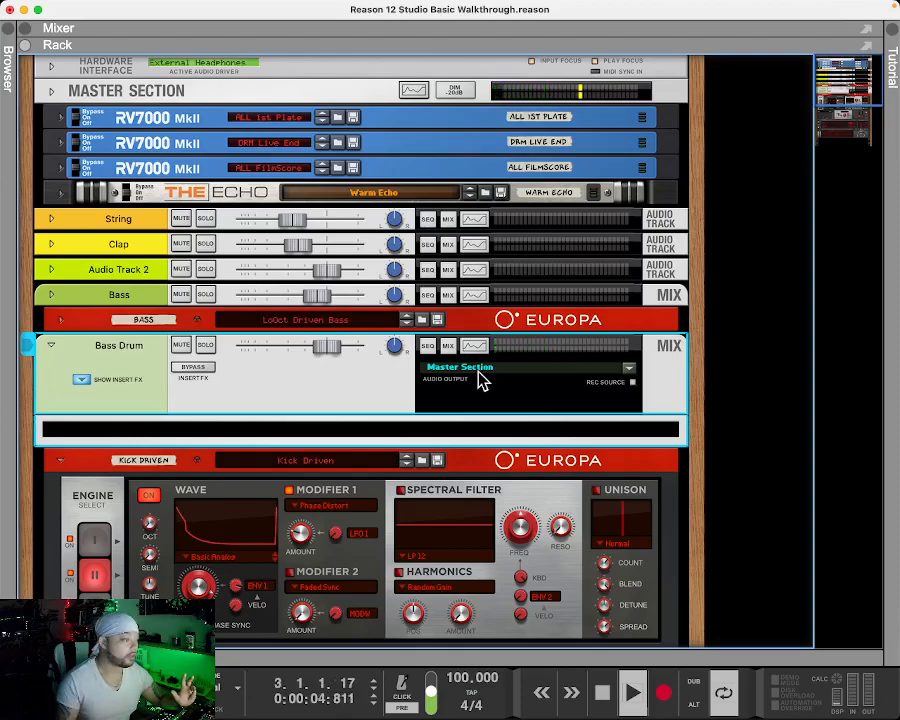
pyautogui.rightClick(80, 432)
pyautogui.moveTo(148, 423)
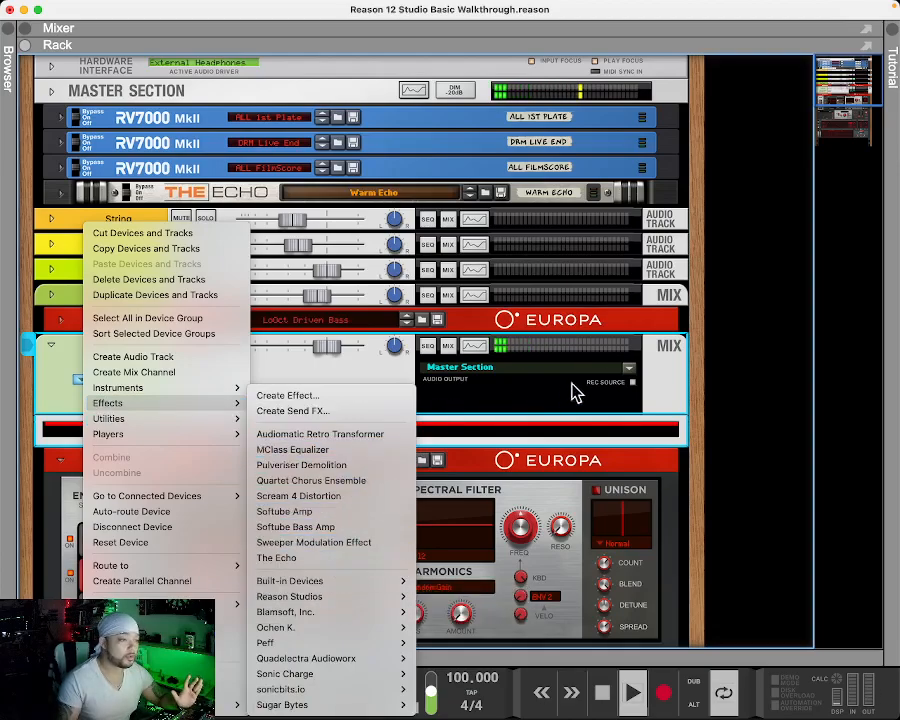
pyautogui.click(760, 372)
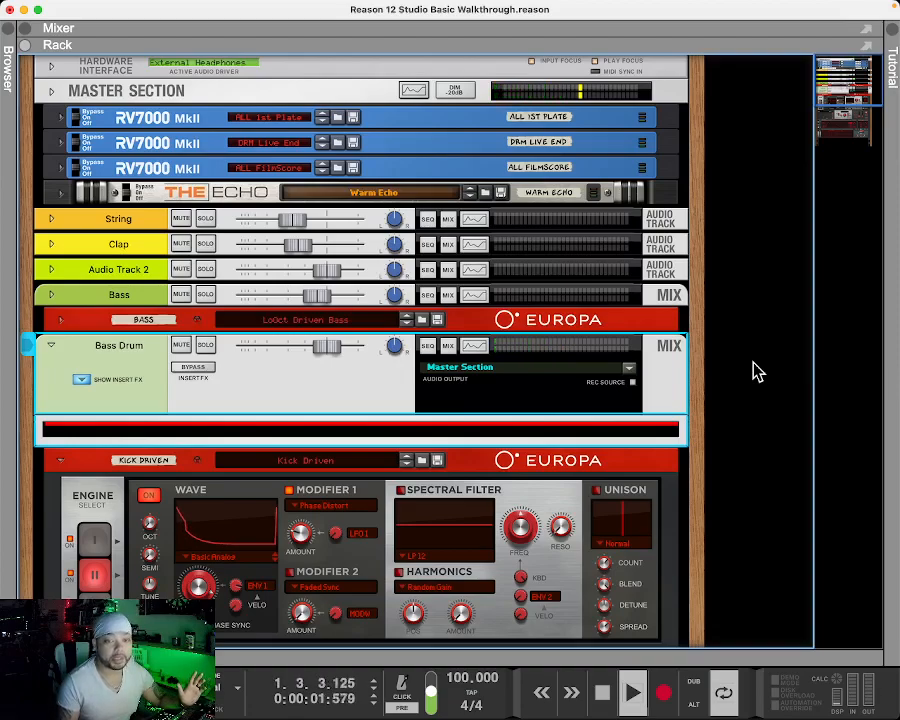
# - Show the Effects devices in the browser beside the rack and stop playback
pyautogui.click(5, 32)
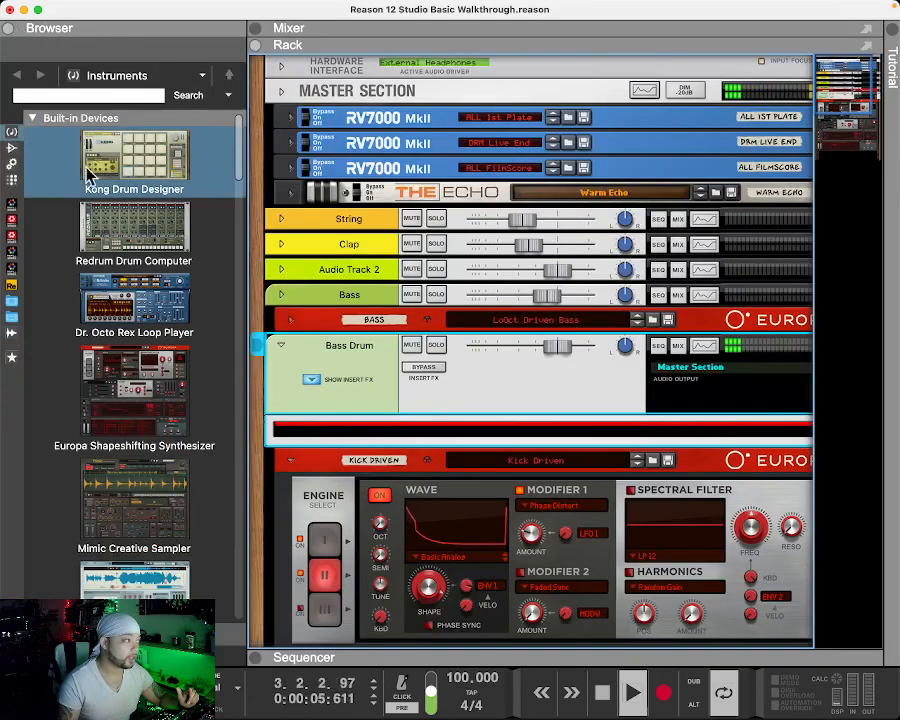
pyautogui.click(11, 149)
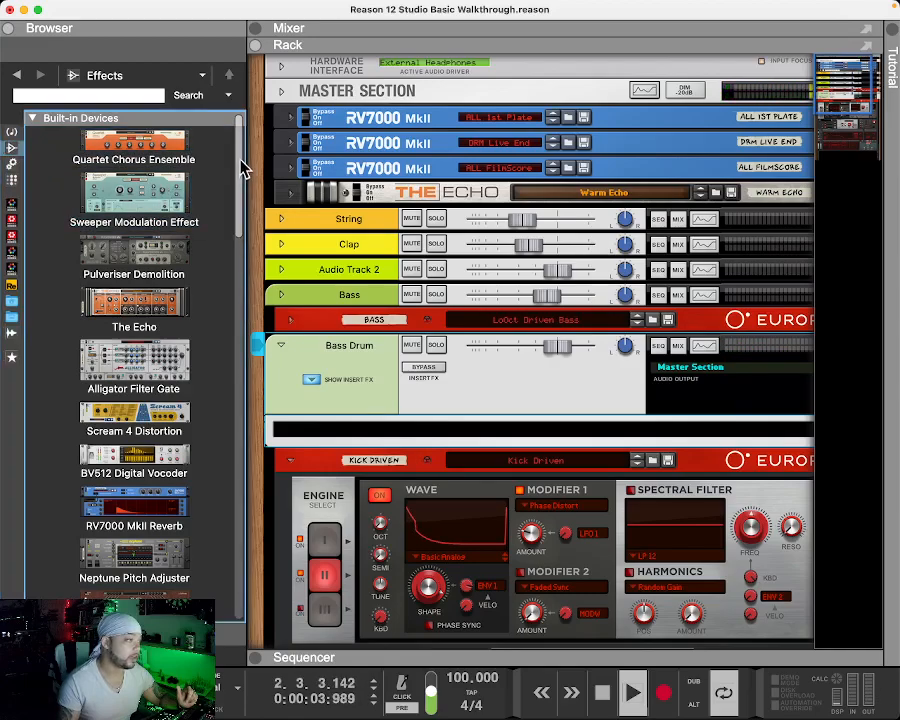
pyautogui.click(603, 692)
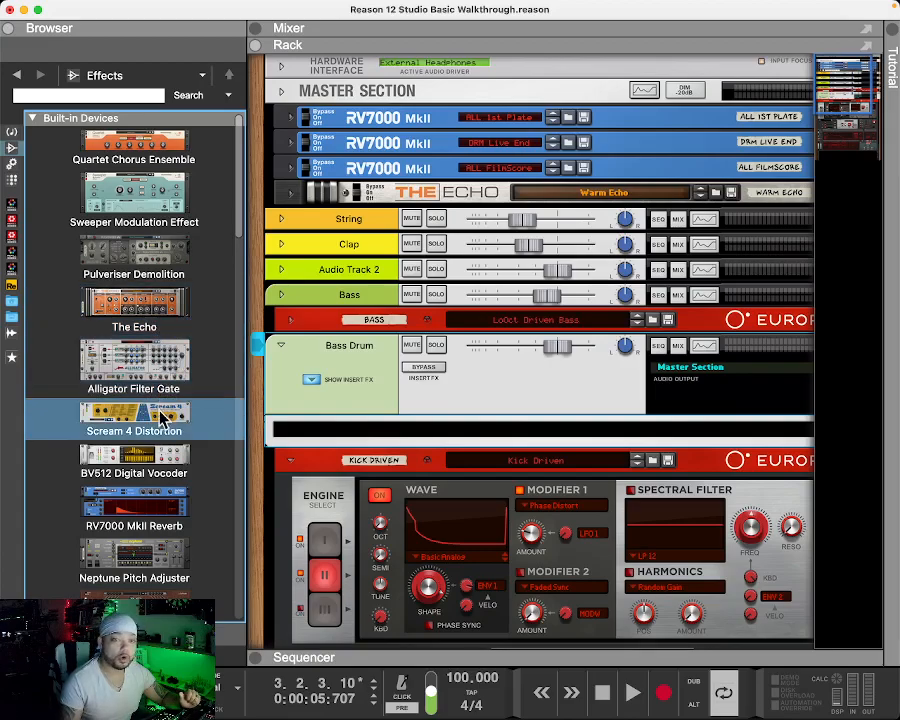
# - Examine the built-in effect devices in the browser, down to the PEQ-2 Two Band Parametric EQ
pyautogui.scroll(-3, 160, 418)
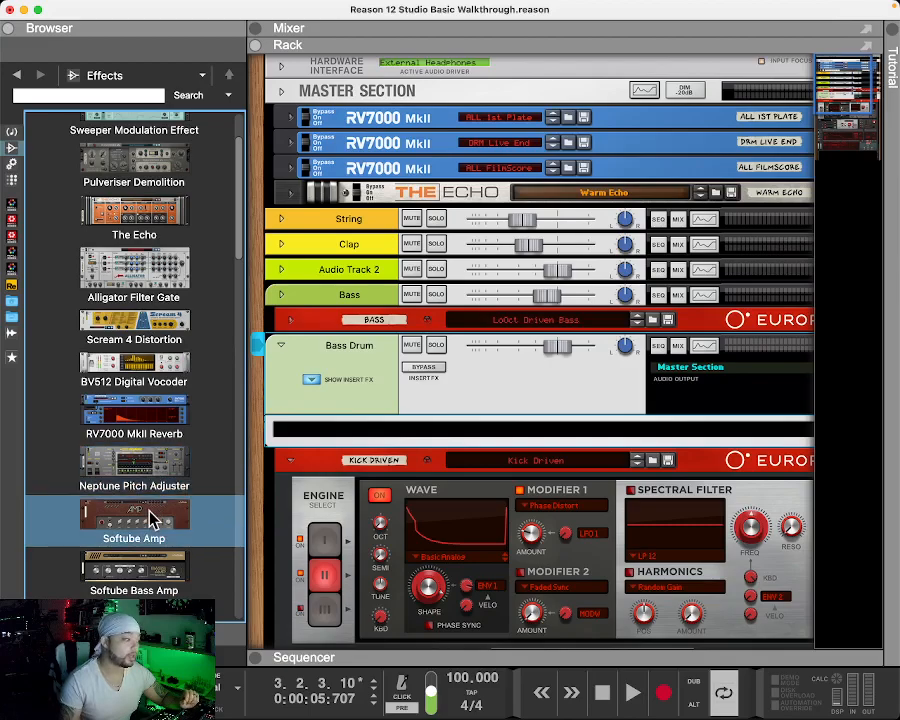
pyautogui.scroll(-1, 156, 516)
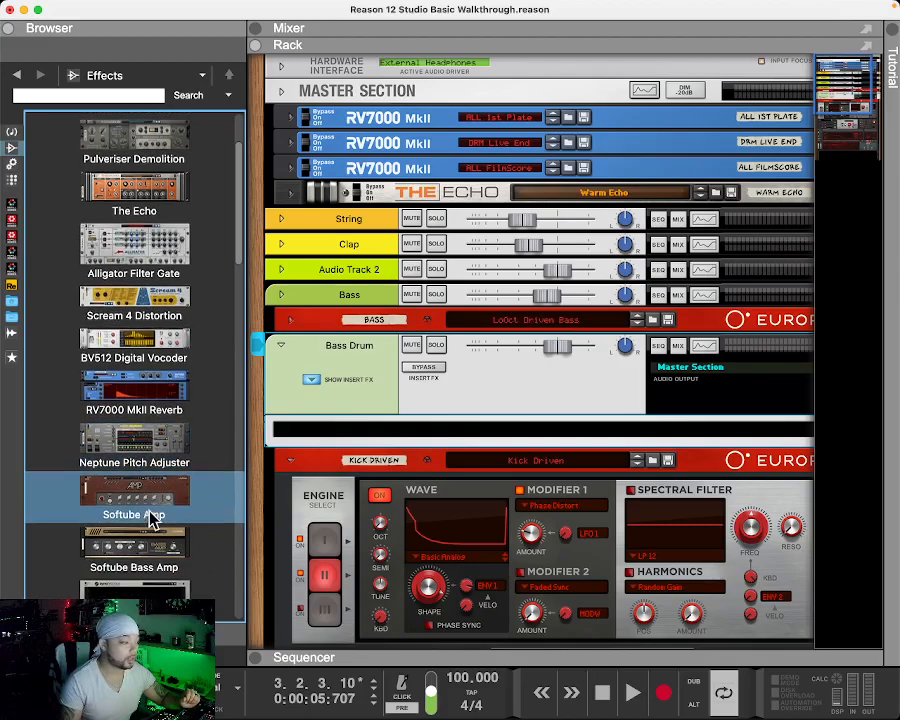
pyautogui.scroll(-4, 190, 470)
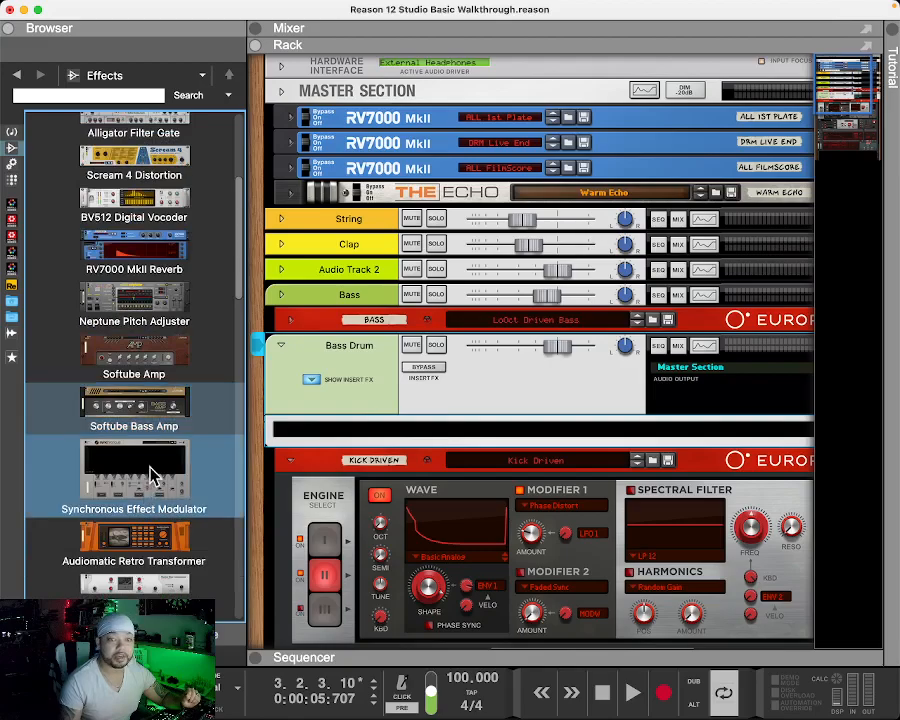
pyautogui.scroll(-2, 152, 475)
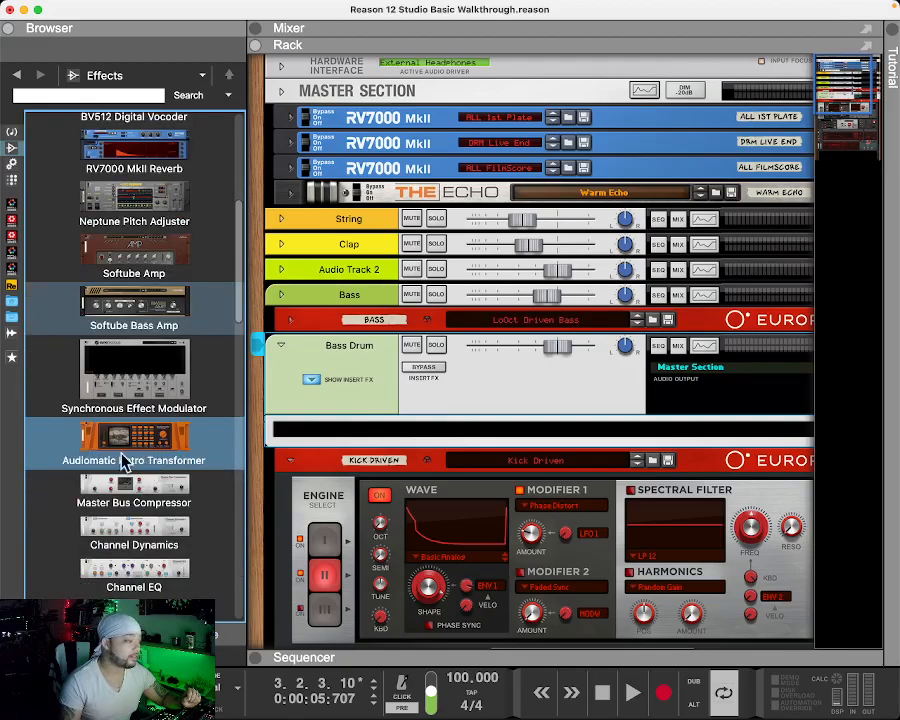
pyautogui.click(122, 450)
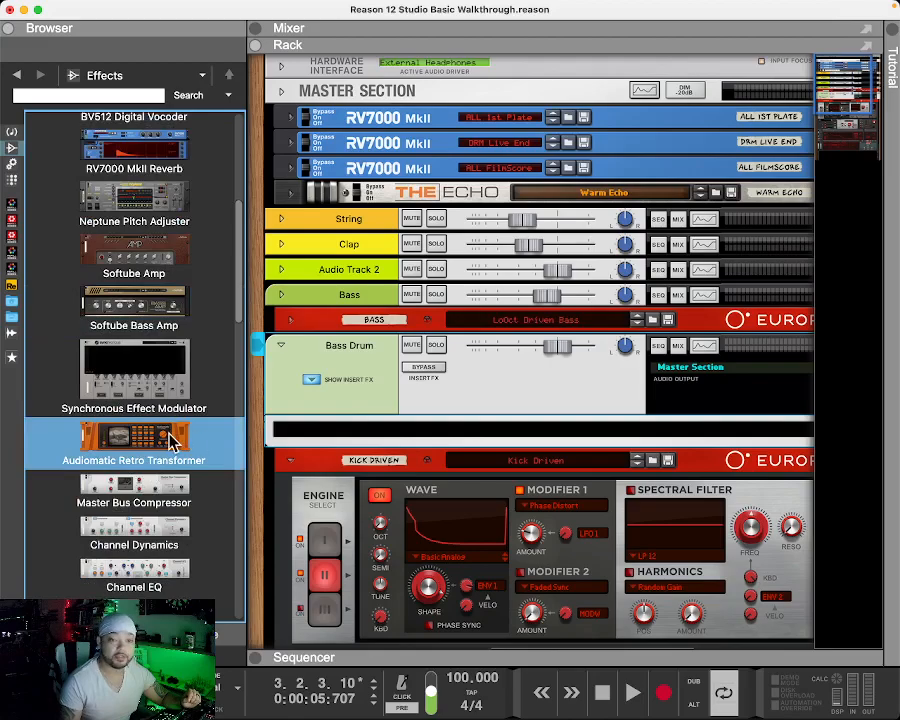
pyautogui.scroll(-1, 155, 460)
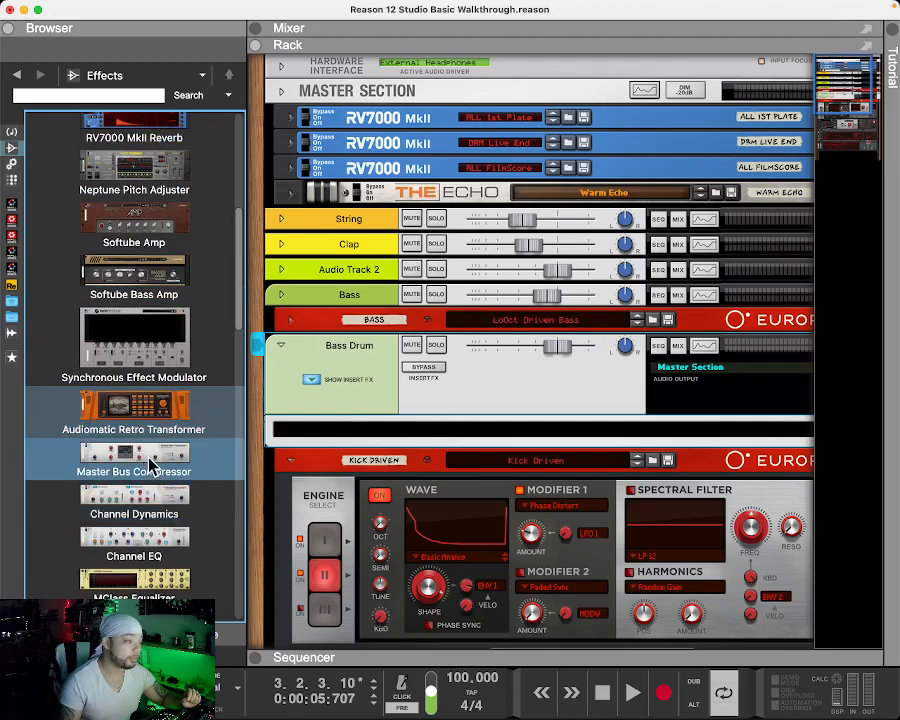
pyautogui.scroll(-2, 150, 467)
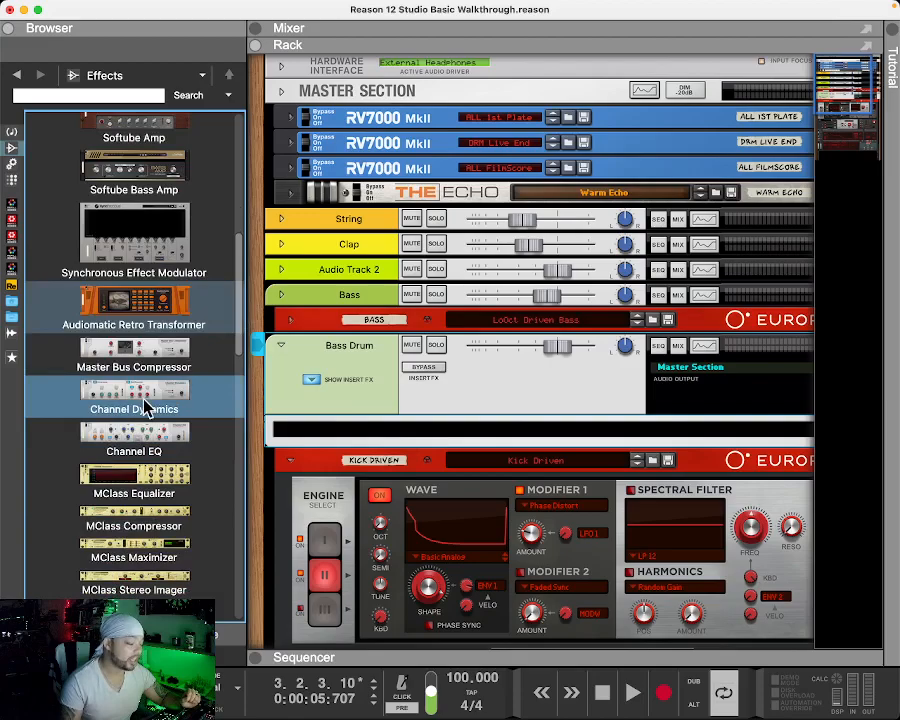
pyautogui.scroll(-2, 170, 430)
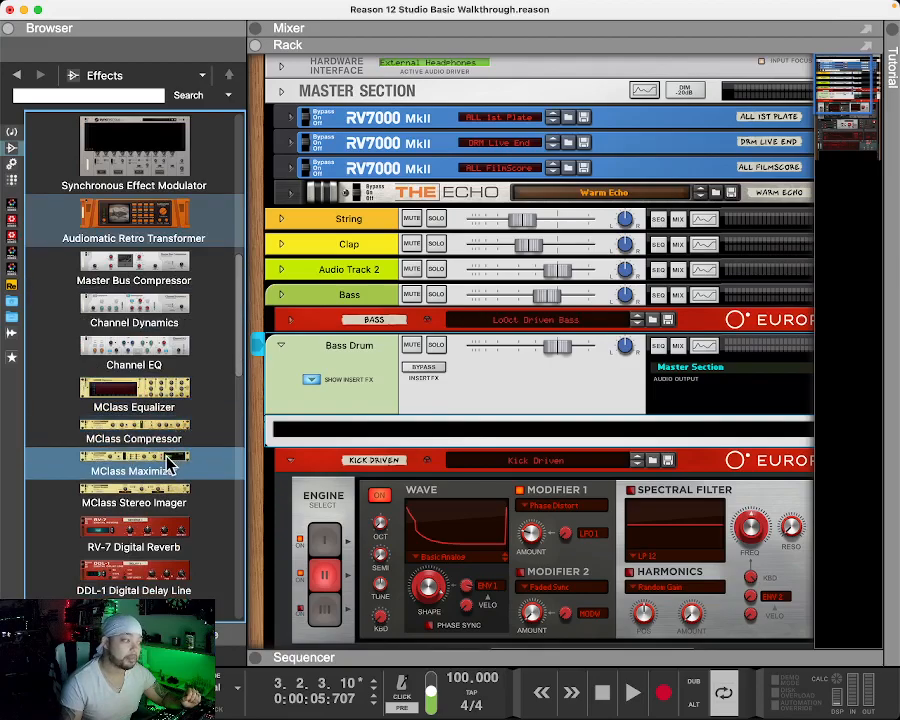
pyautogui.scroll(-1, 163, 466)
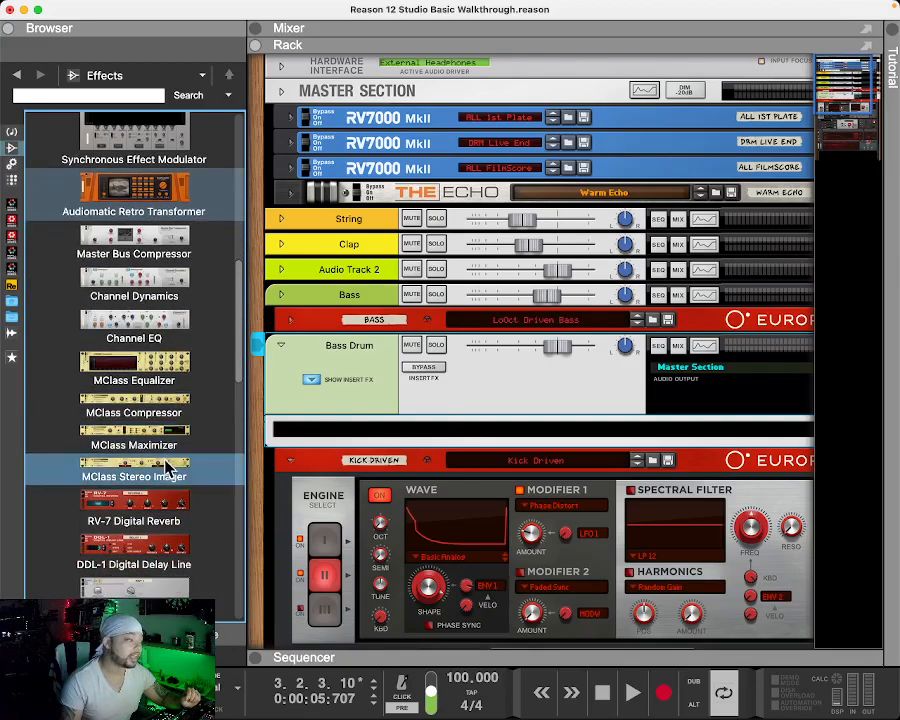
pyautogui.scroll(-1, 178, 515)
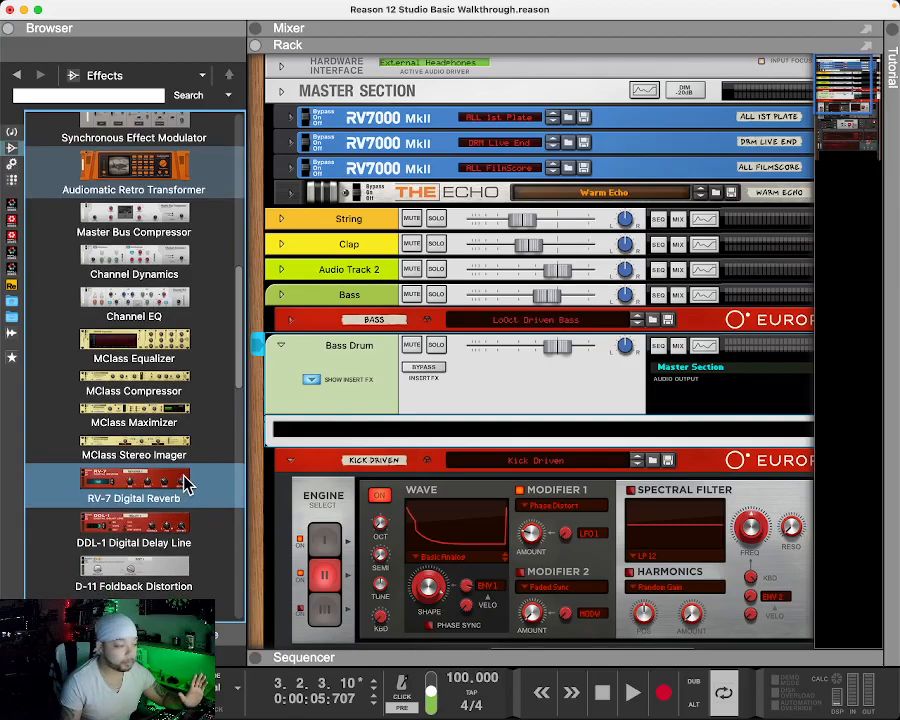
pyautogui.scroll(-1, 170, 495)
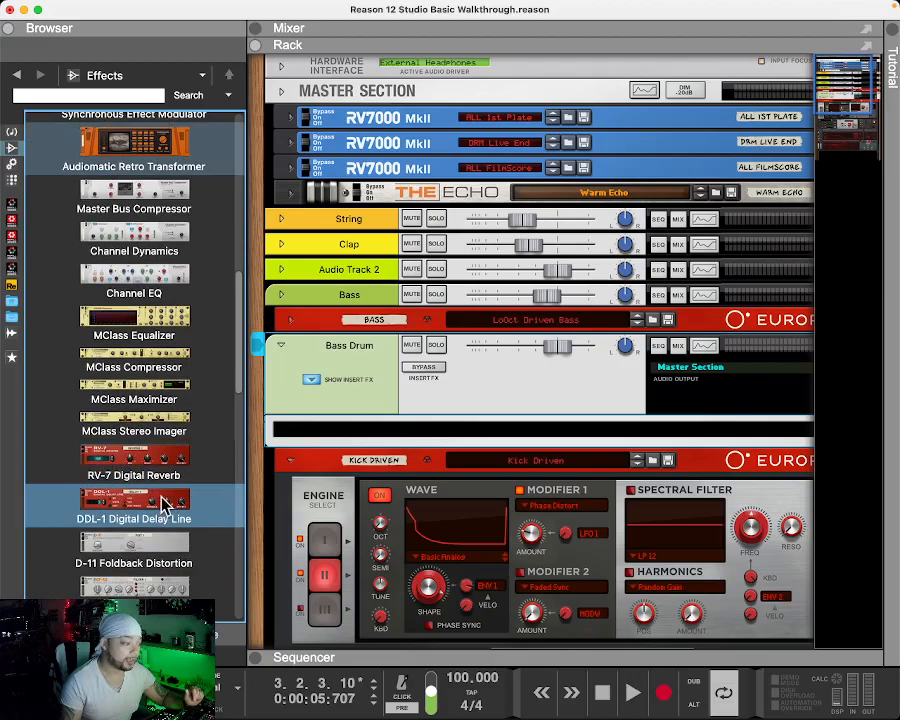
pyautogui.scroll(-1, 165, 503)
pyautogui.scroll(-3, 168, 527)
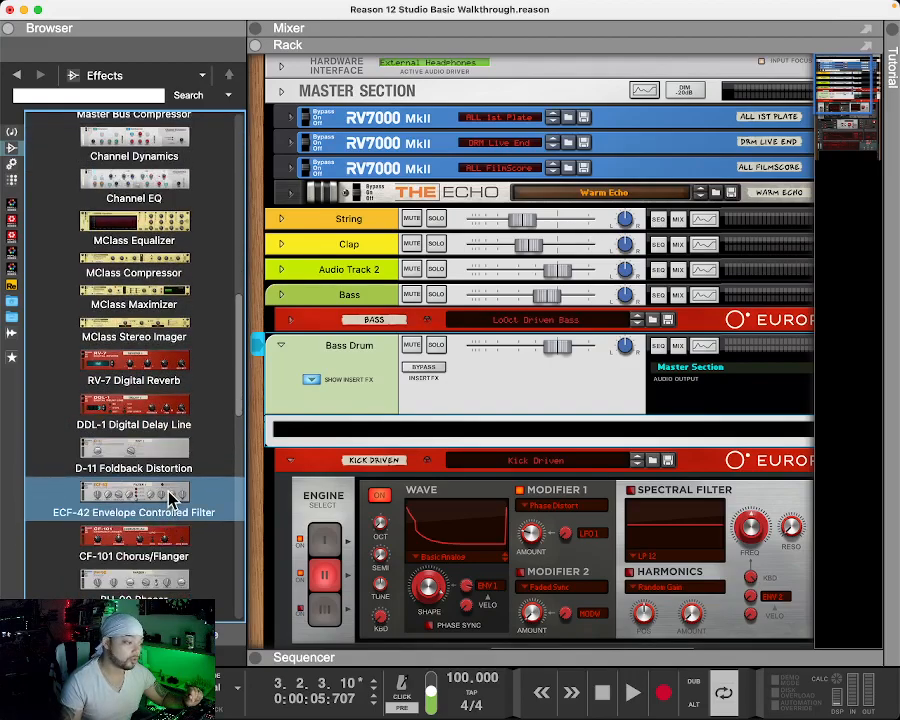
pyautogui.scroll(-4, 170, 485)
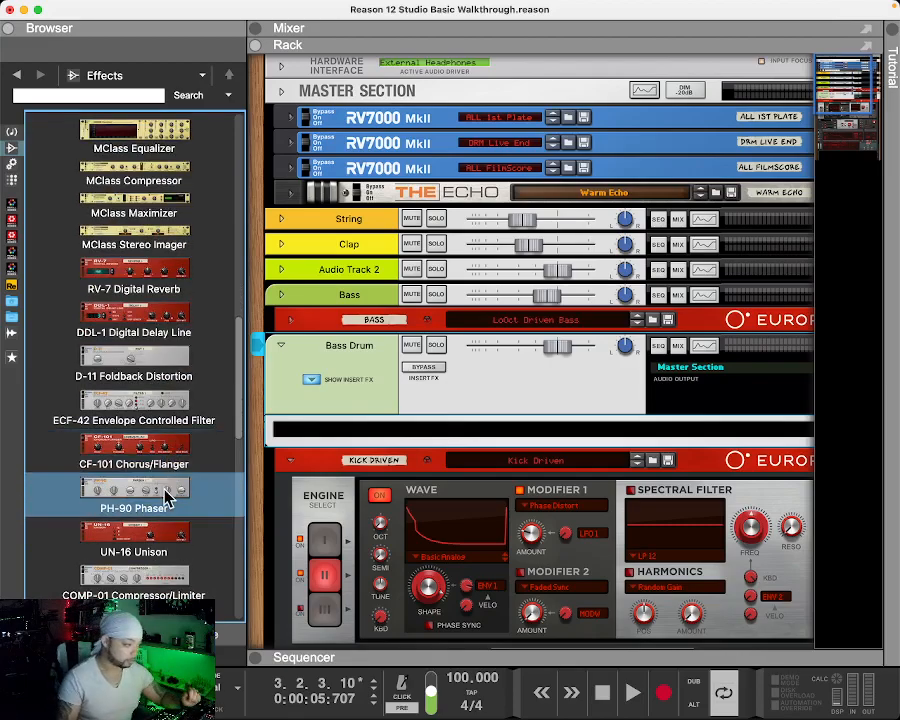
pyautogui.scroll(-2, 168, 493)
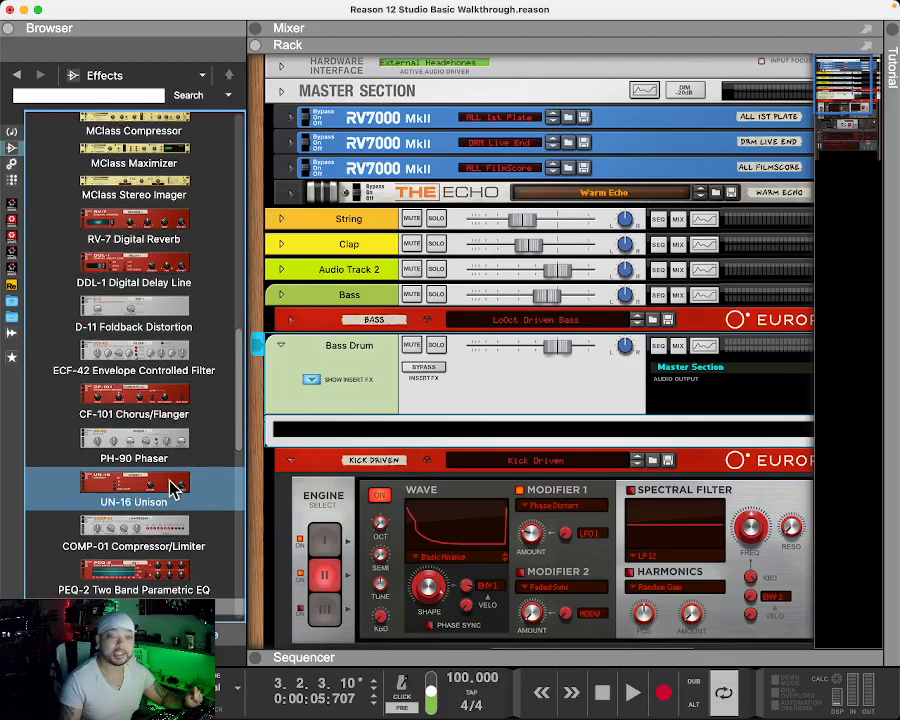
pyautogui.scroll(-1, 172, 487)
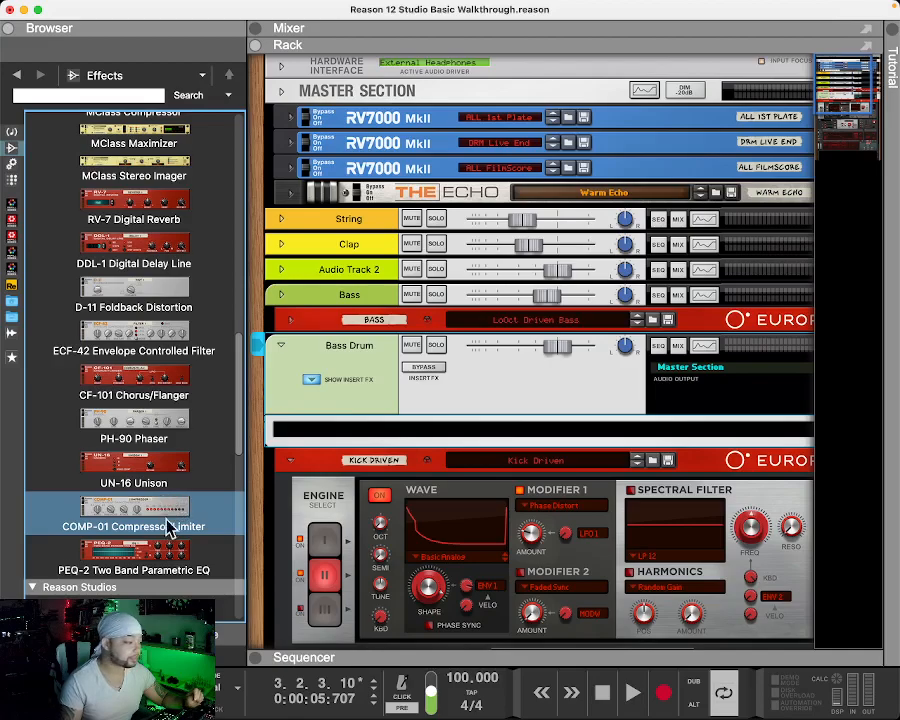
pyautogui.scroll(-1, 172, 524)
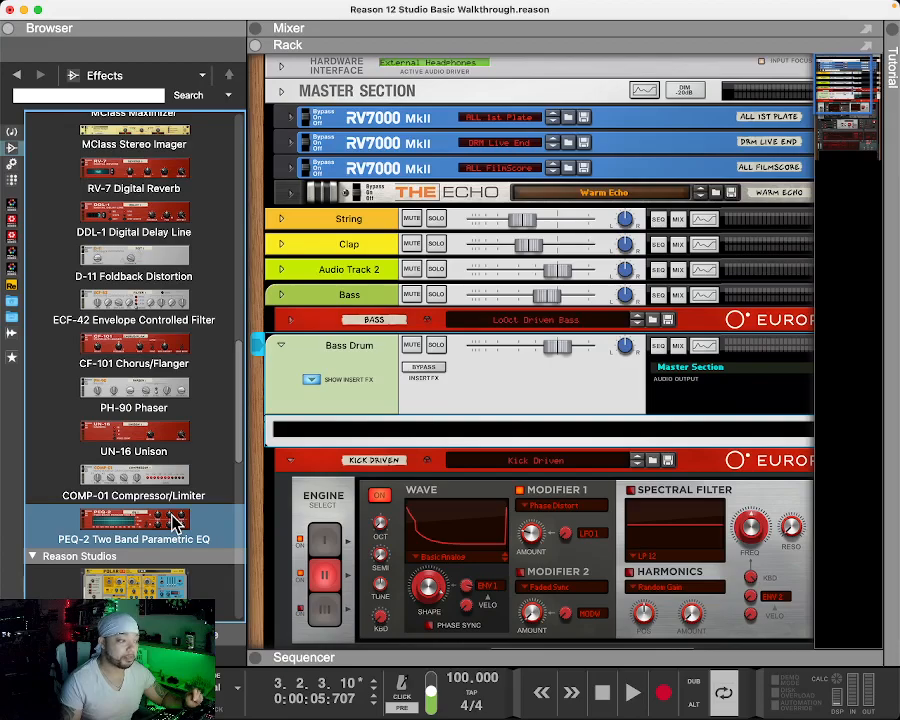
pyautogui.scroll(15, 165, 520)
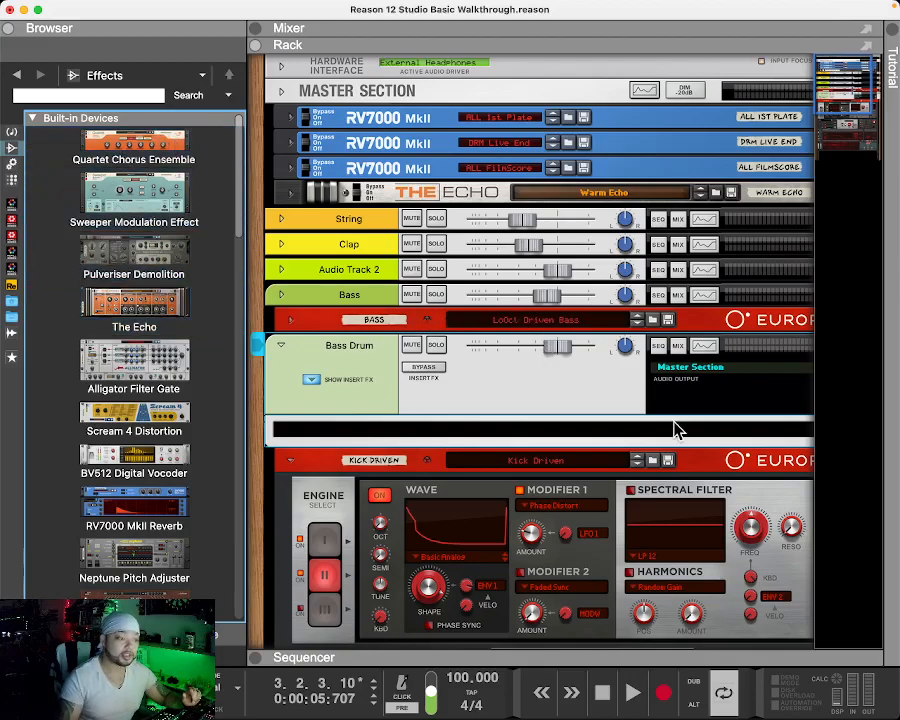
# - Start playback and add an RV-7 Digital Reverb to the Bass Drum channel's insert FX area
pyautogui.click(623, 703)
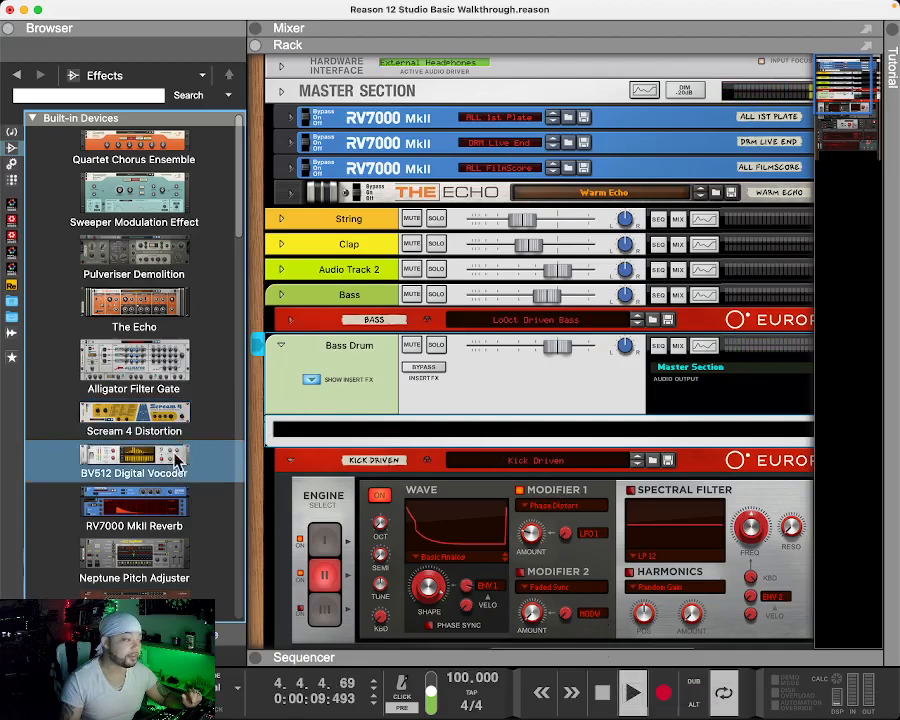
pyautogui.scroll(-10, 172, 448)
pyautogui.scroll(-5, 168, 445)
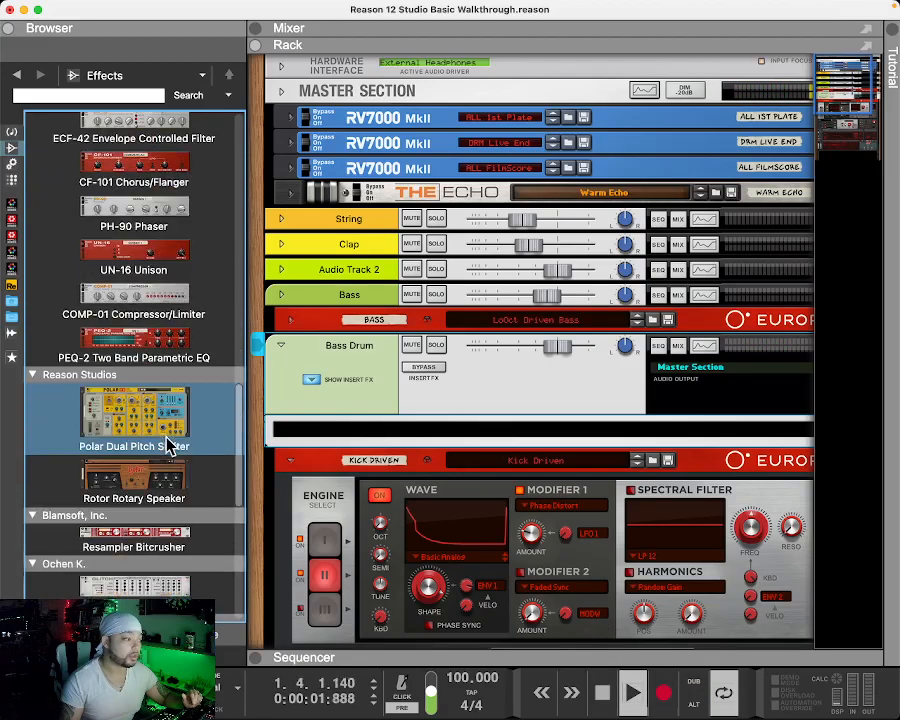
pyautogui.scroll(4, 169, 447)
pyautogui.scroll(3, 168, 445)
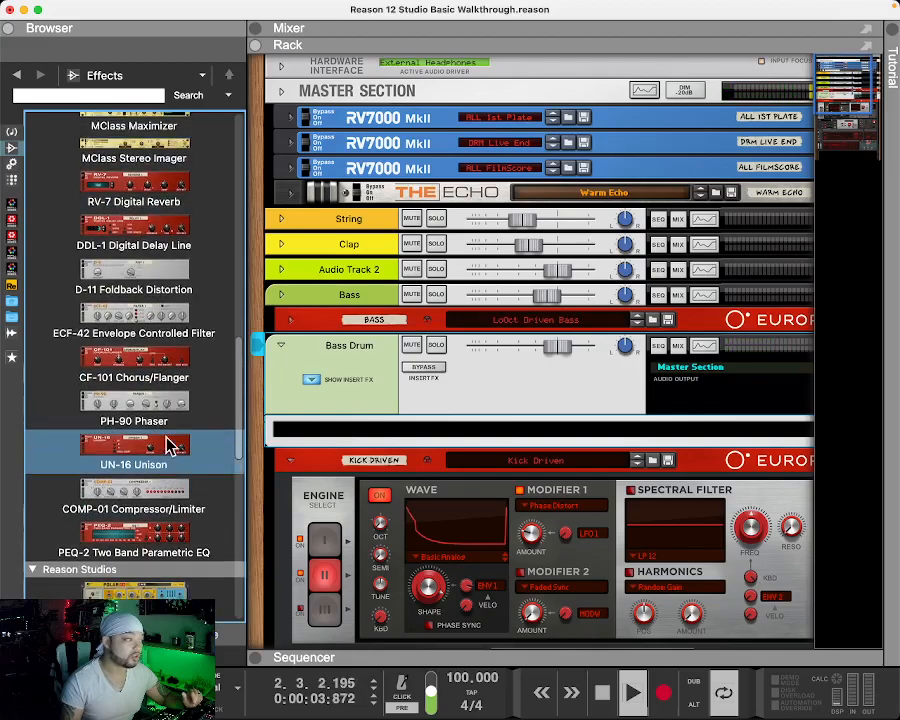
pyautogui.moveTo(158, 218); pyautogui.dragTo(398, 435)
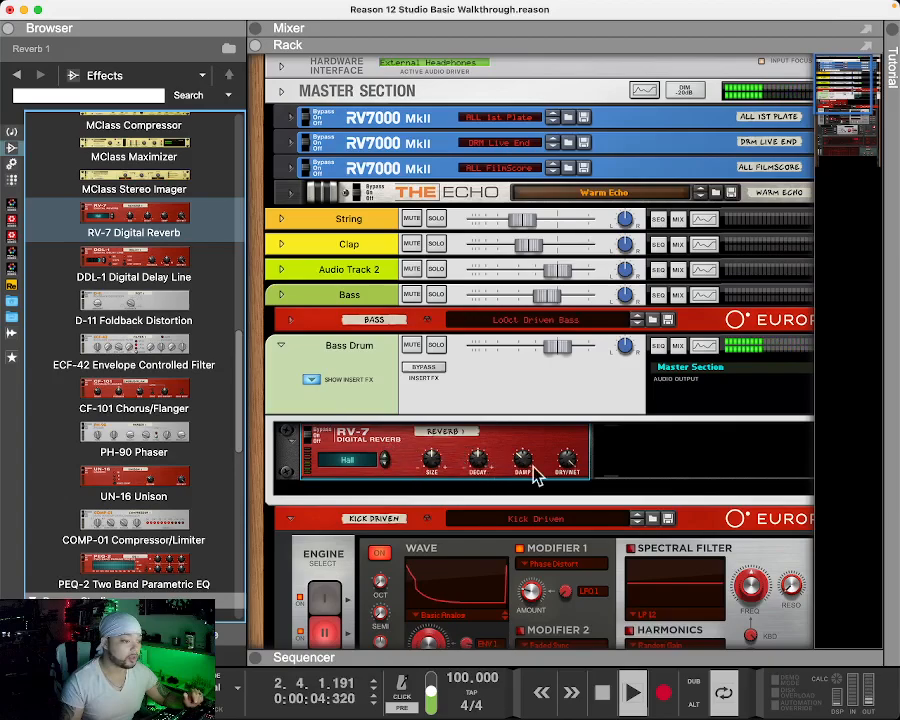
# - Lower the RV-7 reverb's dry/wet mix and adjust its damp, decay and size
pyautogui.moveTo(563, 476); pyautogui.dragTo(563, 510)
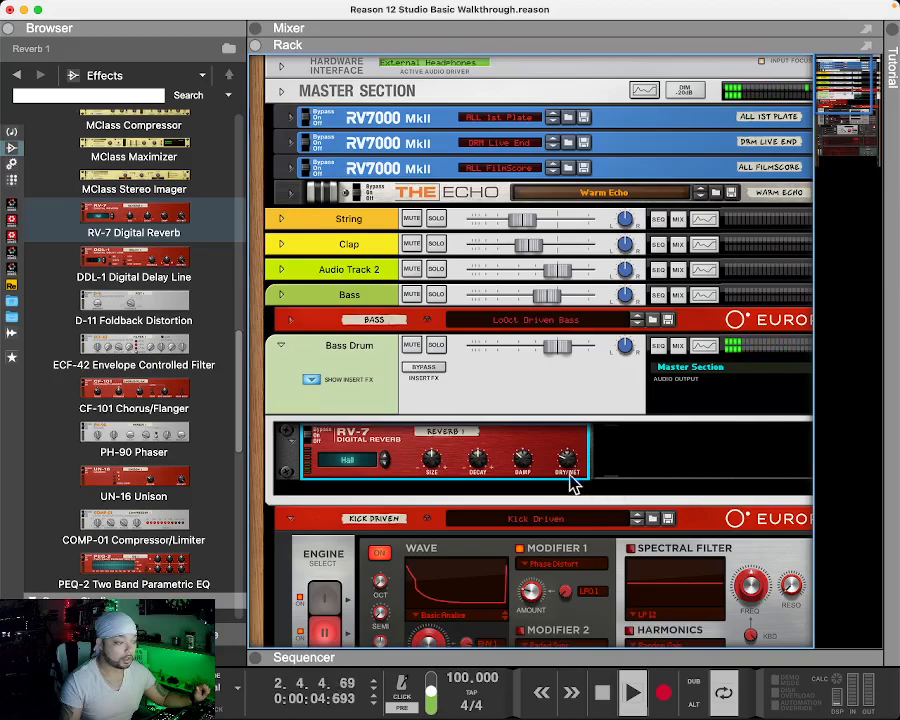
pyautogui.moveTo(528, 468)
pyautogui.mouseDown()
pyautogui.moveTo(535, 440)
pyautogui.moveTo(538, 470)
pyautogui.mouseUp()
pyautogui.moveTo(478, 460)
pyautogui.mouseDown()
pyautogui.moveTo(487, 500)
pyautogui.moveTo(483, 443)
pyautogui.moveTo(488, 478)
pyautogui.mouseUp()
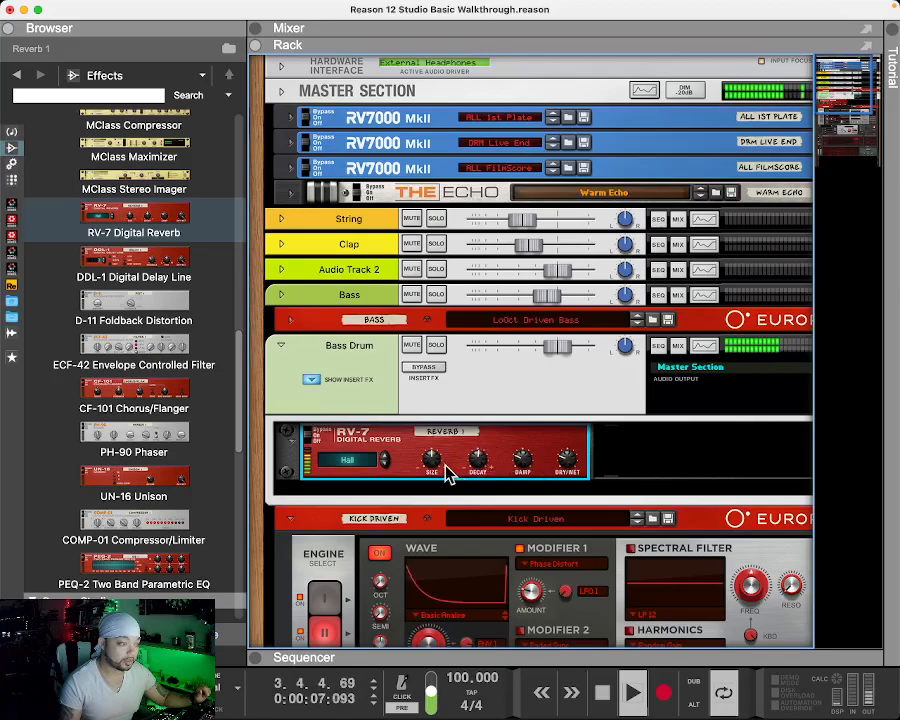
pyautogui.moveTo(430, 462)
pyautogui.mouseDown()
pyautogui.moveTo(448, 488)
pyautogui.moveTo(443, 477)
pyautogui.mouseUp()
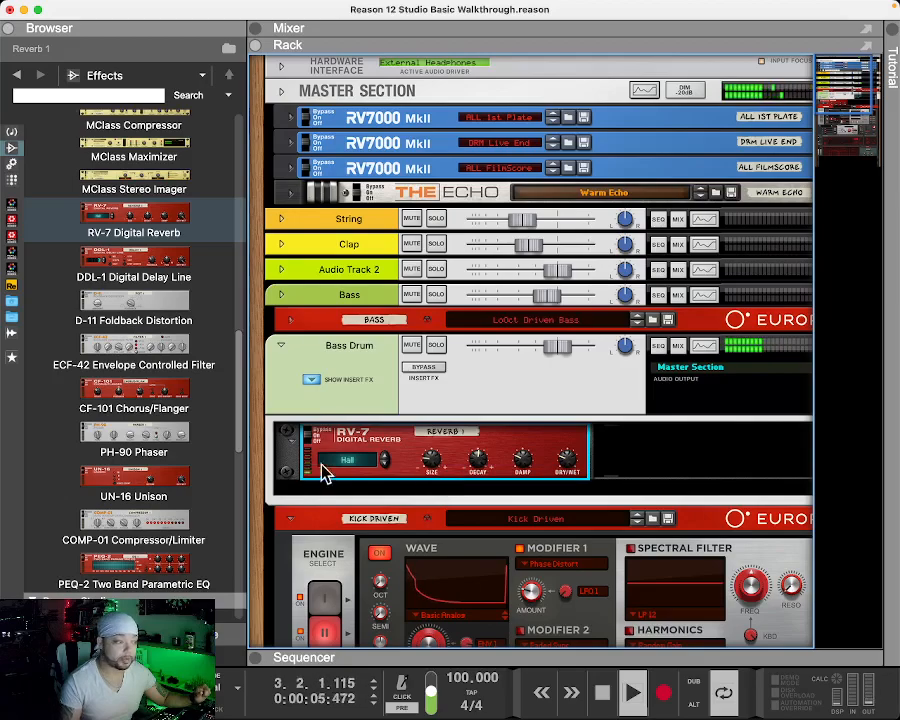
# - Try the RV-7 reverb's Medium Room and Low Density algorithms and switch it to Gated
pyautogui.click(388, 465)
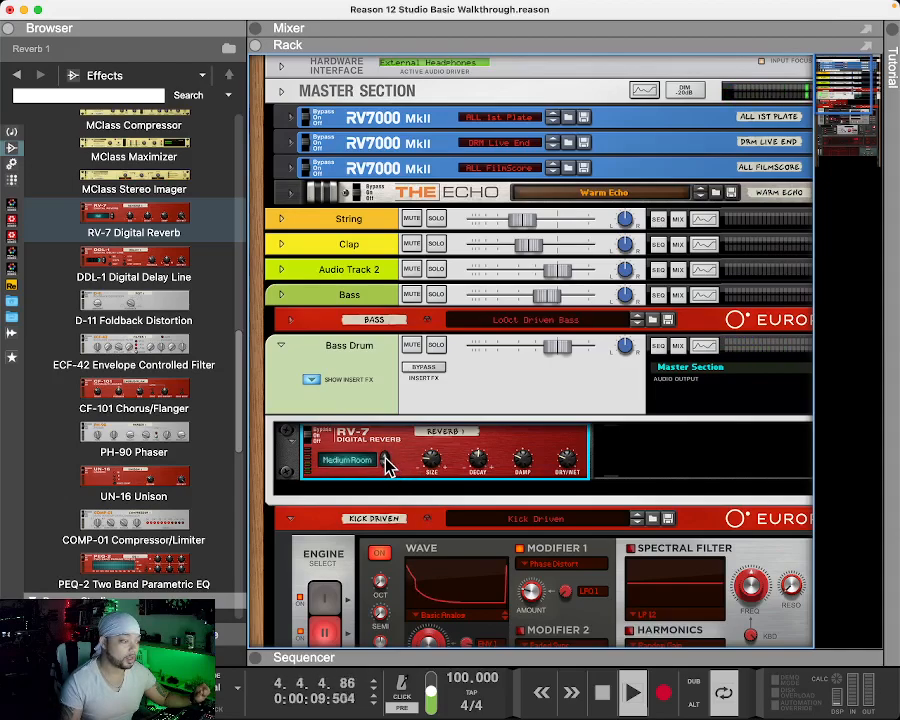
pyautogui.click(388, 465)
pyautogui.click(388, 465)
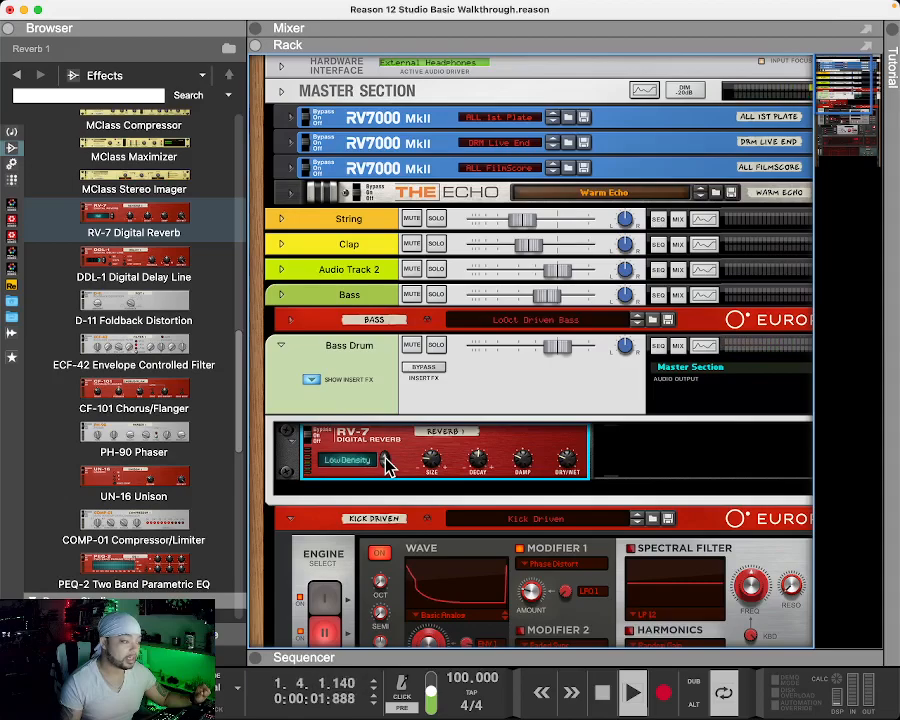
pyautogui.click(388, 466)
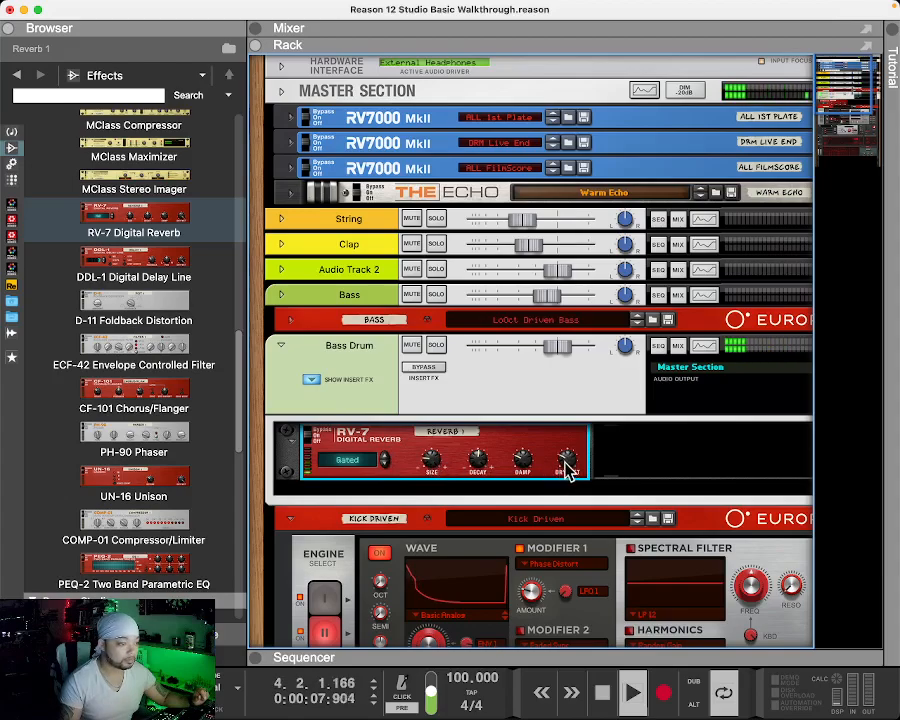
# - Set the RV-7 reverb's dry/wet mix to 62
pyautogui.moveTo(567, 468)
pyautogui.scroll(10, 566, 460)
pyautogui.scroll(2, 566, 460)
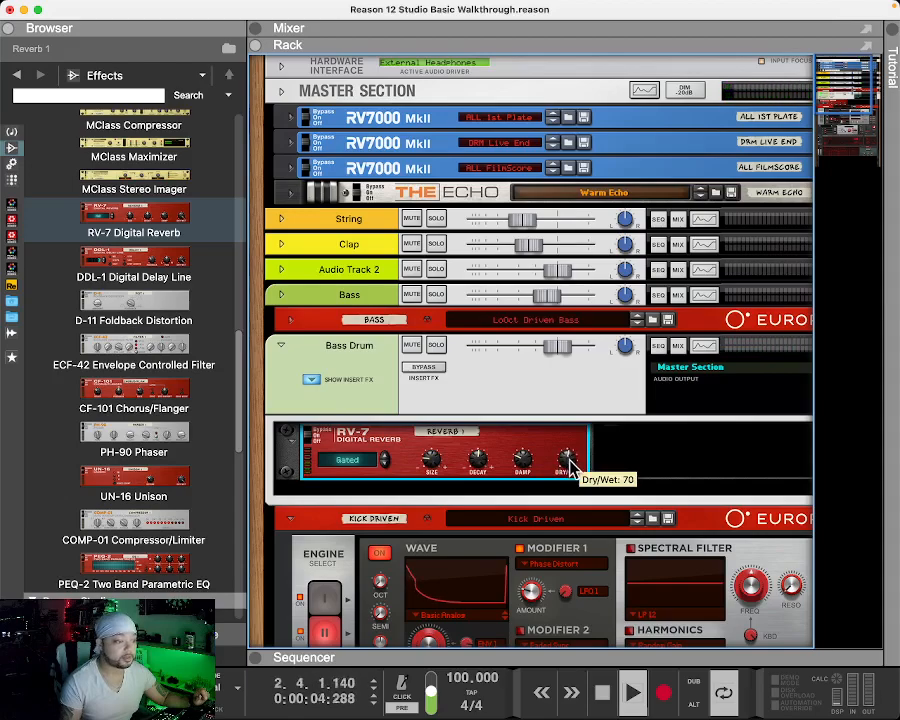
pyautogui.moveTo(572, 465)
pyautogui.mouseDown()
pyautogui.moveTo(574, 473)
pyautogui.moveTo(566, 450)
pyautogui.moveTo(567, 461)
pyautogui.mouseUp()
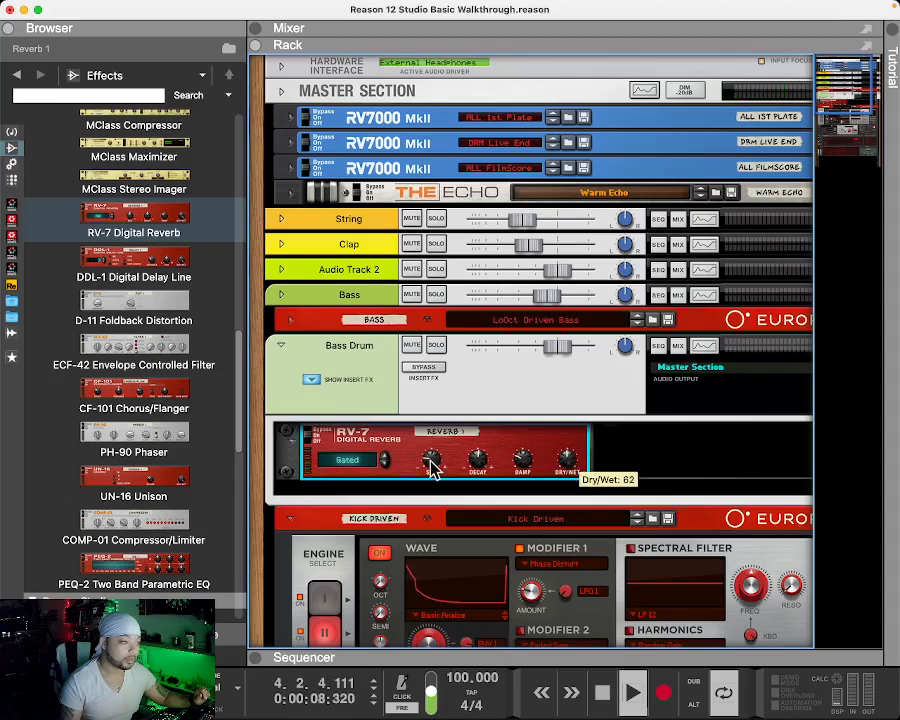
# - Adjust the RV-7 reverb's size and decay and switch its algorithm to Small Room
pyautogui.moveTo(427, 459)
pyautogui.mouseDown()
pyautogui.moveTo(435, 440)
pyautogui.moveTo(437, 466)
pyautogui.mouseUp()
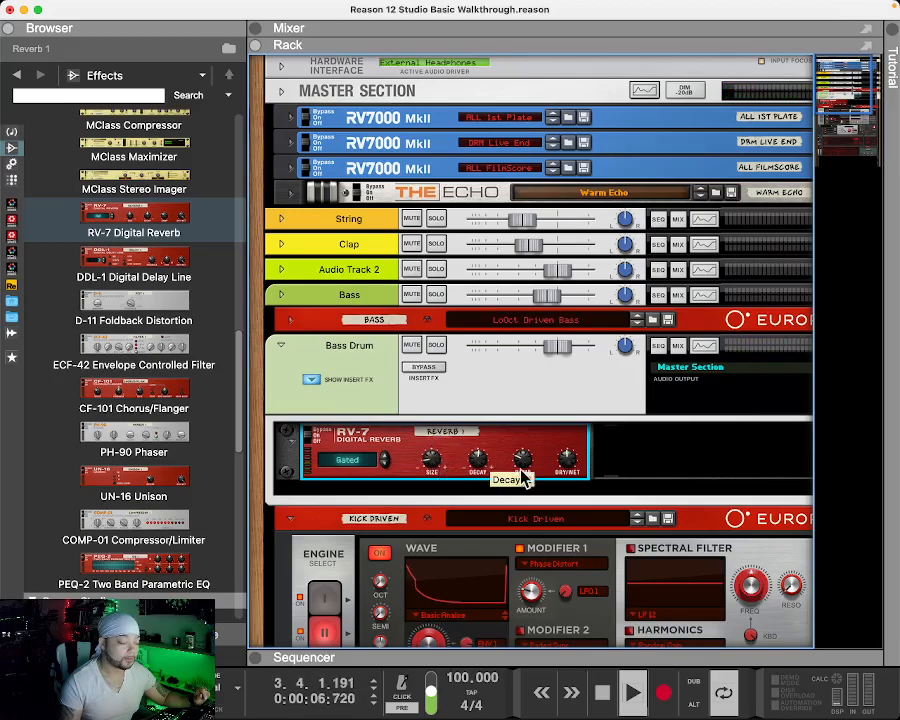
pyautogui.moveTo(480, 462); pyautogui.dragTo(523, 453)
pyautogui.moveTo(481, 470)
pyautogui.moveTo(434, 454)
pyautogui.mouseDown()
pyautogui.moveTo(437, 435)
pyautogui.moveTo(434, 459)
pyautogui.mouseUp()
pyautogui.click(384, 466)
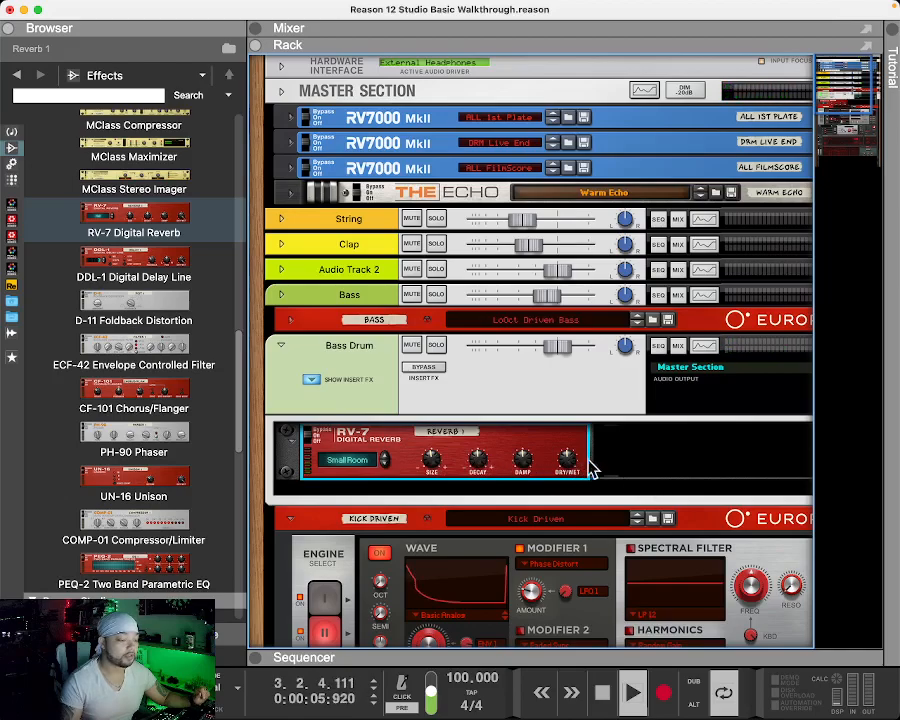
pyautogui.moveTo(568, 470)
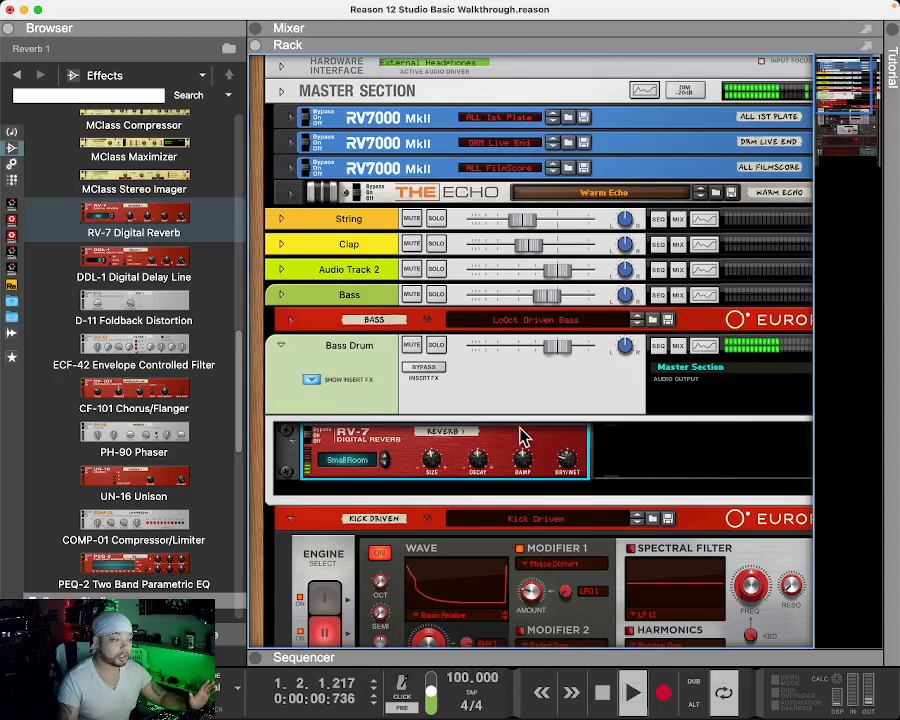
# - Compare the Bass Drum channel with and without its insert FX using the bypass
pyautogui.click(434, 368)
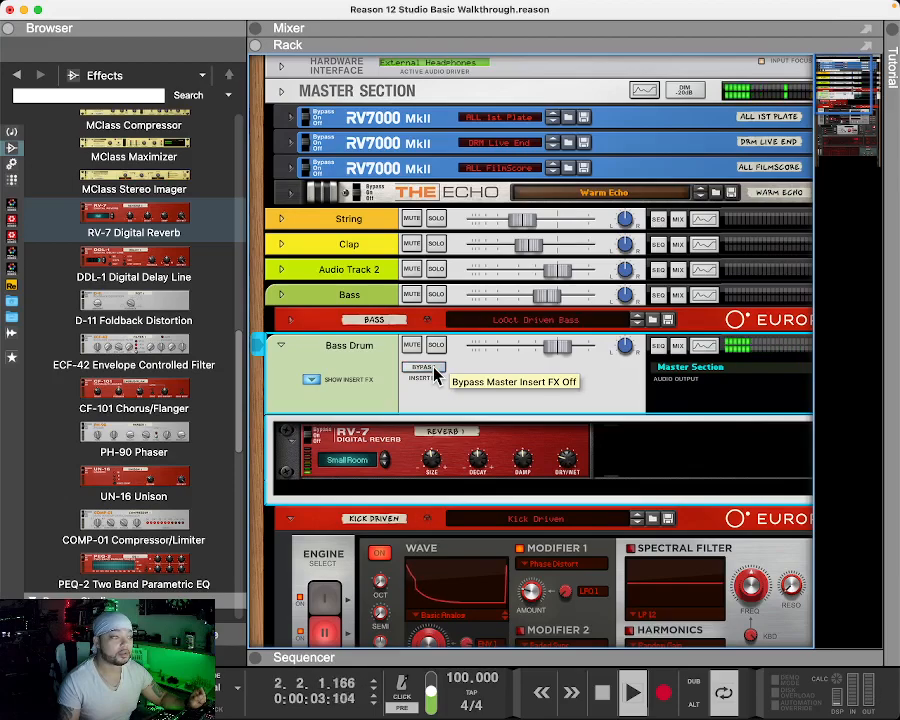
pyautogui.click(434, 370)
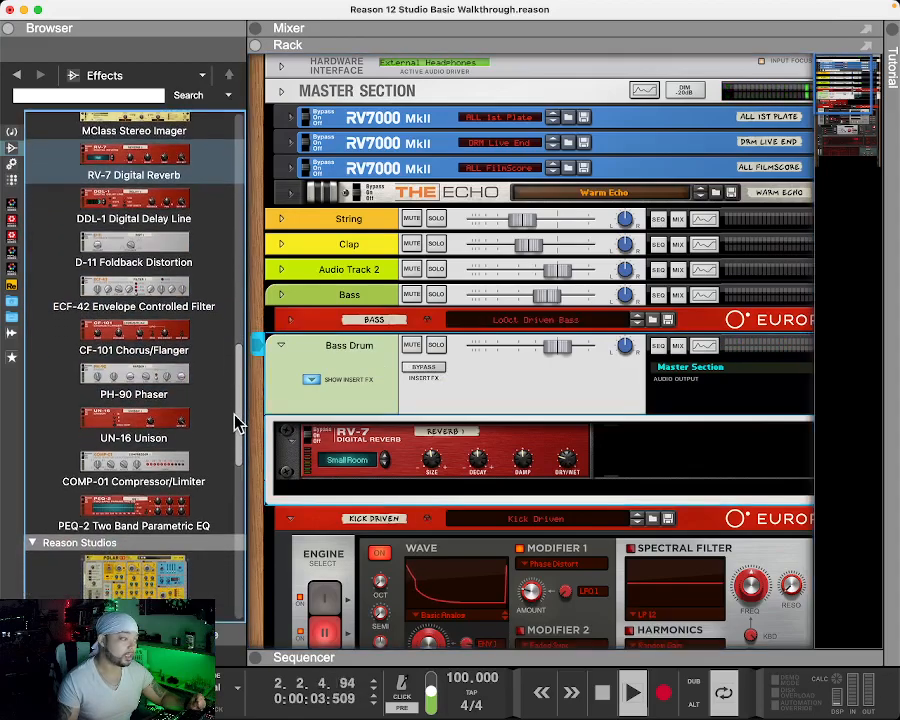
# - Add a DDL-1 Digital Delay Line beside the reverb in the Bass Drum insert FX and lower its dry/wet balance
pyautogui.scroll(3, 236, 410)
pyautogui.moveTo(130, 290); pyautogui.dragTo(690, 446)
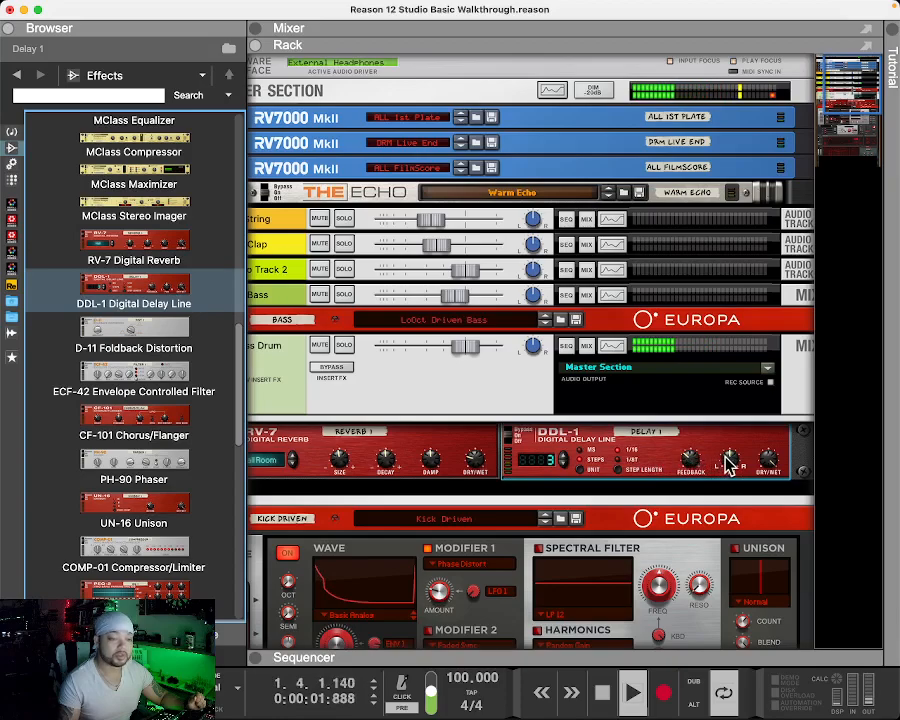
pyautogui.moveTo(729, 454)
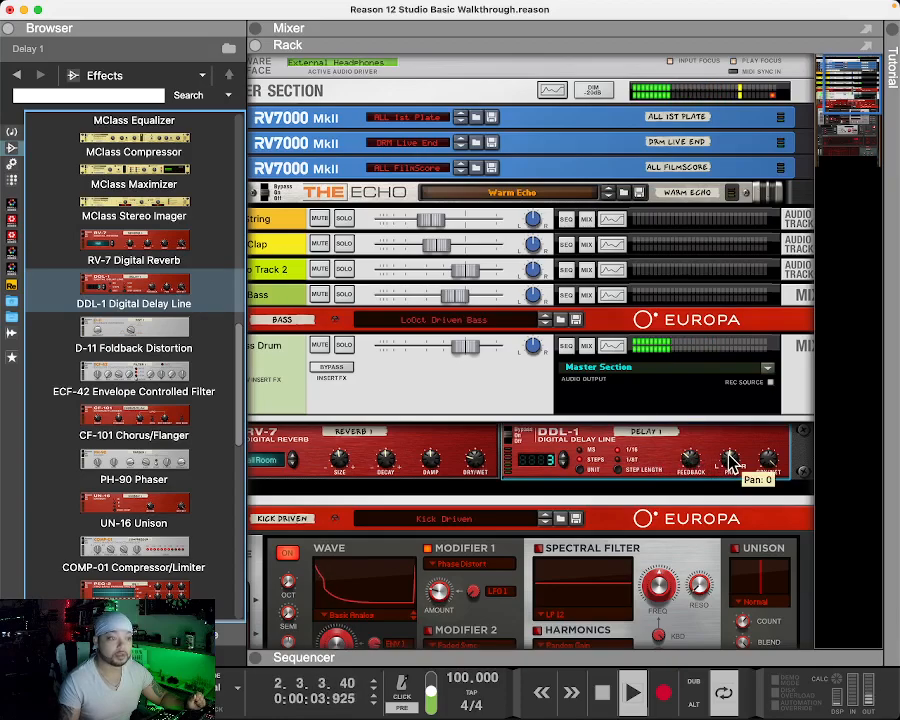
pyautogui.moveTo(773, 461)
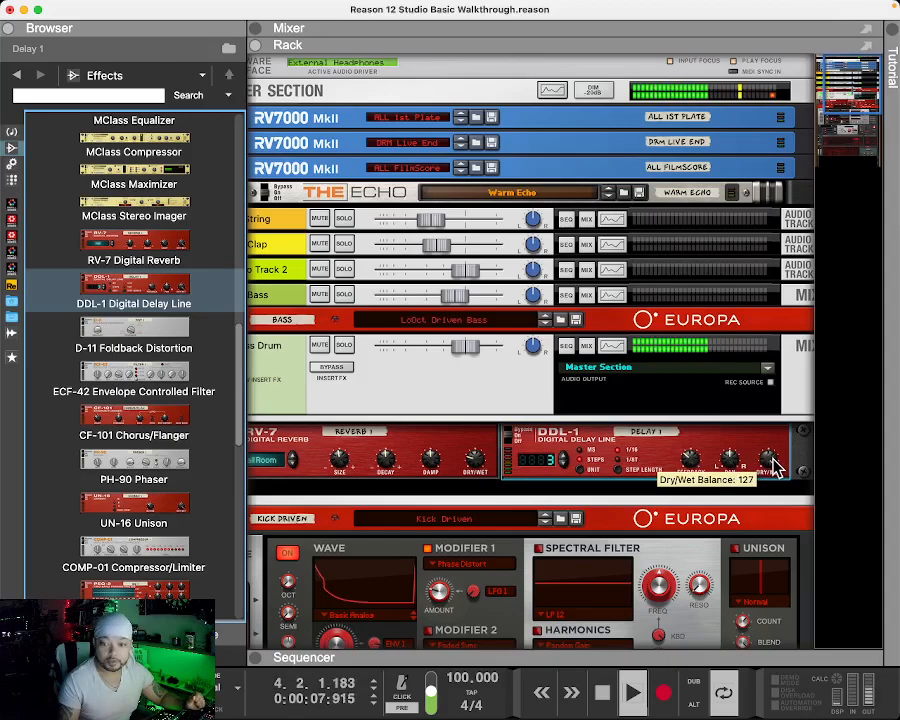
pyautogui.moveTo(773, 461)
pyautogui.mouseDown()
pyautogui.moveTo(780, 482)
pyautogui.moveTo(771, 470)
pyautogui.mouseUp()
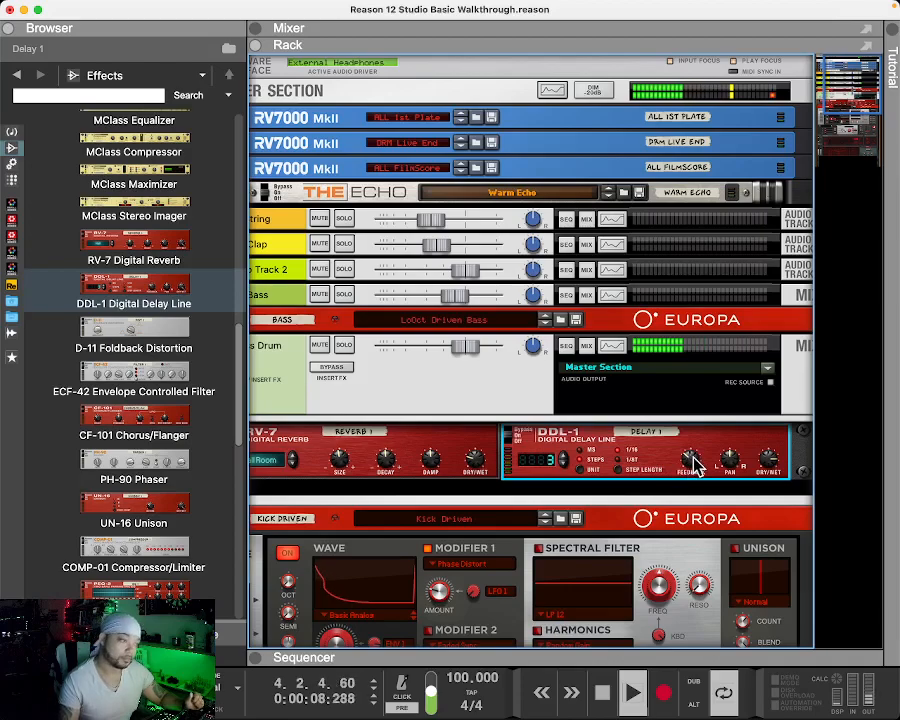
pyautogui.moveTo(768, 470); pyautogui.dragTo(772, 480)
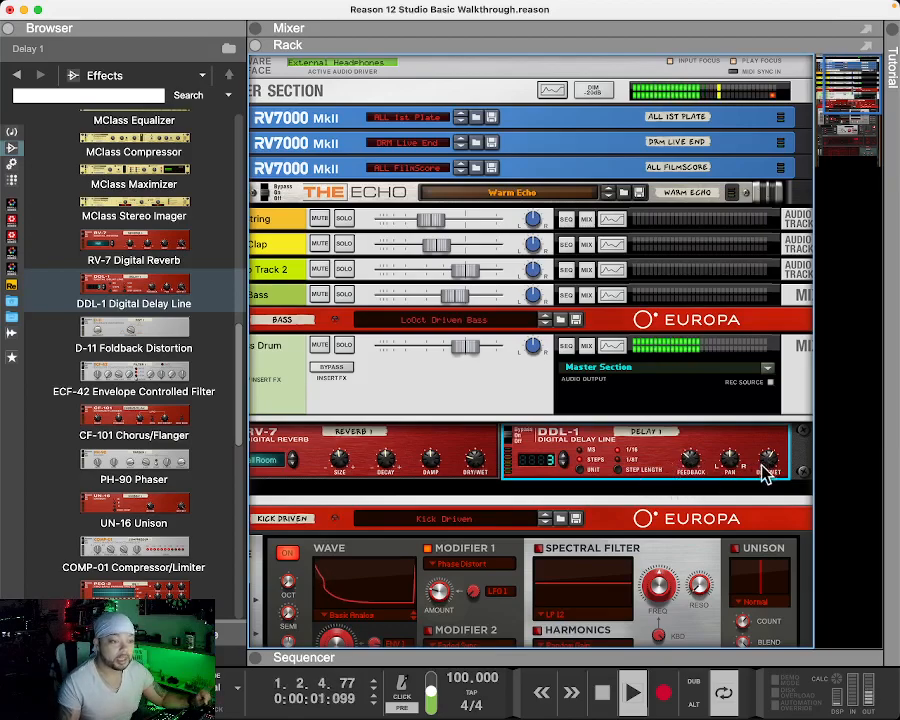
# - Try the DDL-1 delay's feedback at 127 and bring it back to 40
pyautogui.moveTo(695, 472)
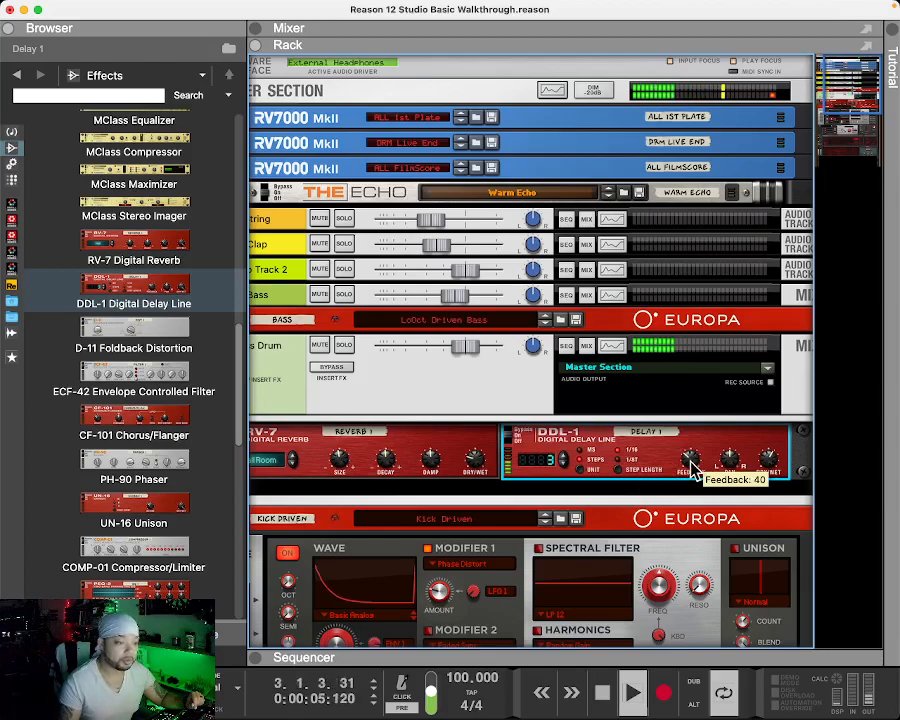
pyautogui.moveTo(693, 470); pyautogui.dragTo(690, 420)
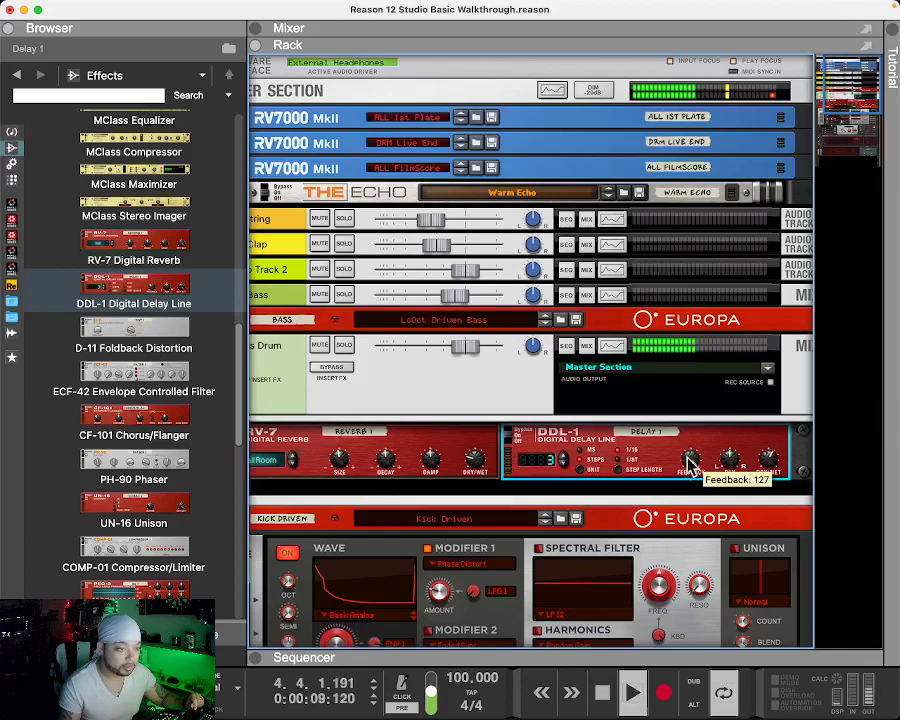
pyautogui.moveTo(690, 462); pyautogui.dragTo(695, 500)
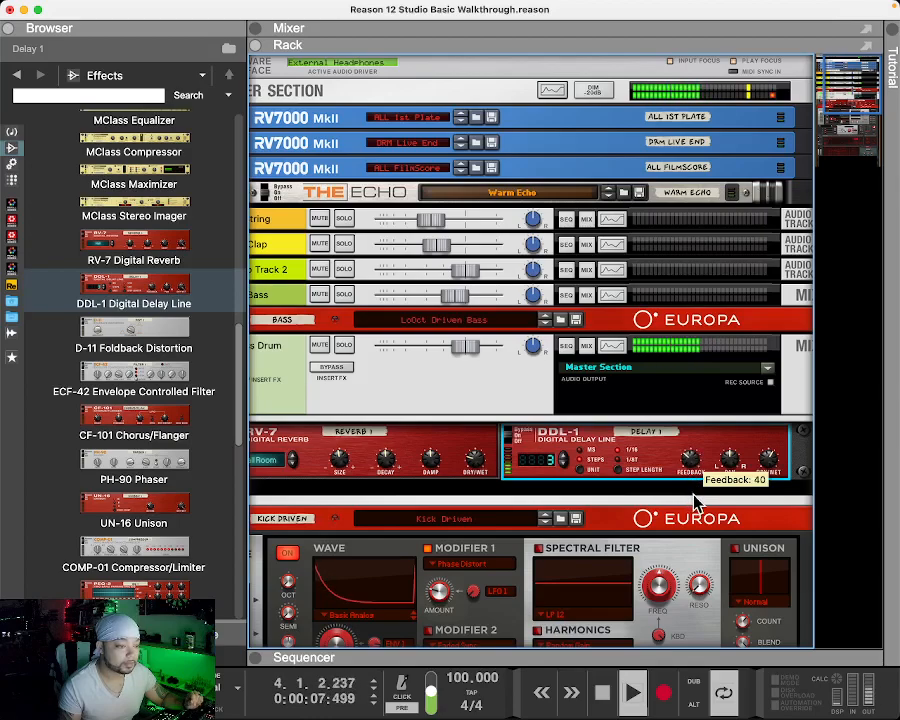
pyautogui.moveTo(688, 464); pyautogui.dragTo(697, 475)
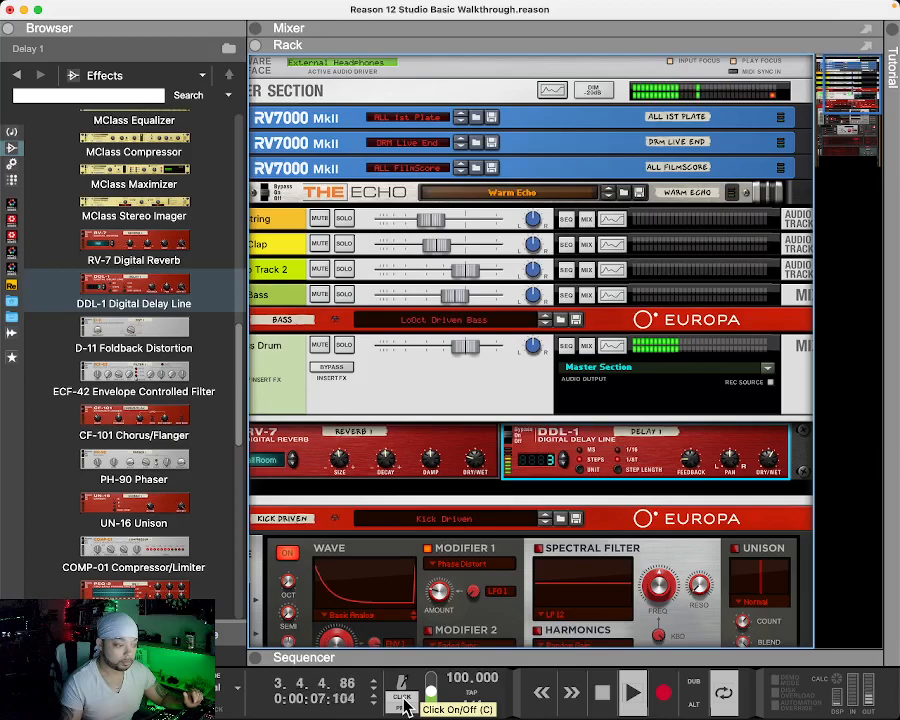
# - Lower the metronome click level and toggle the click
pyautogui.moveTo(430, 690); pyautogui.dragTo(430, 699)
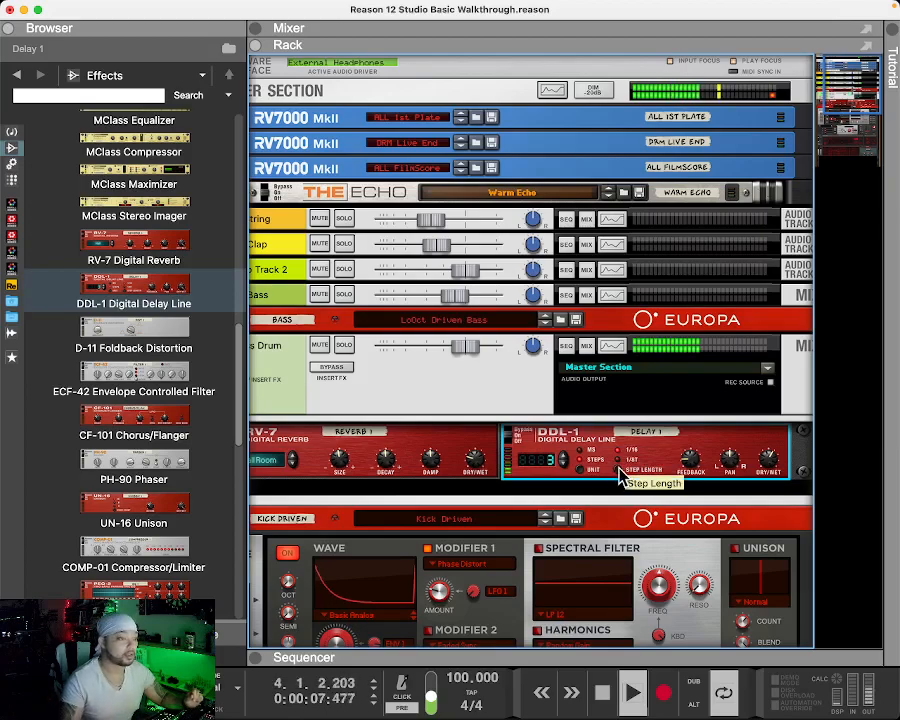
pyautogui.click(410, 700)
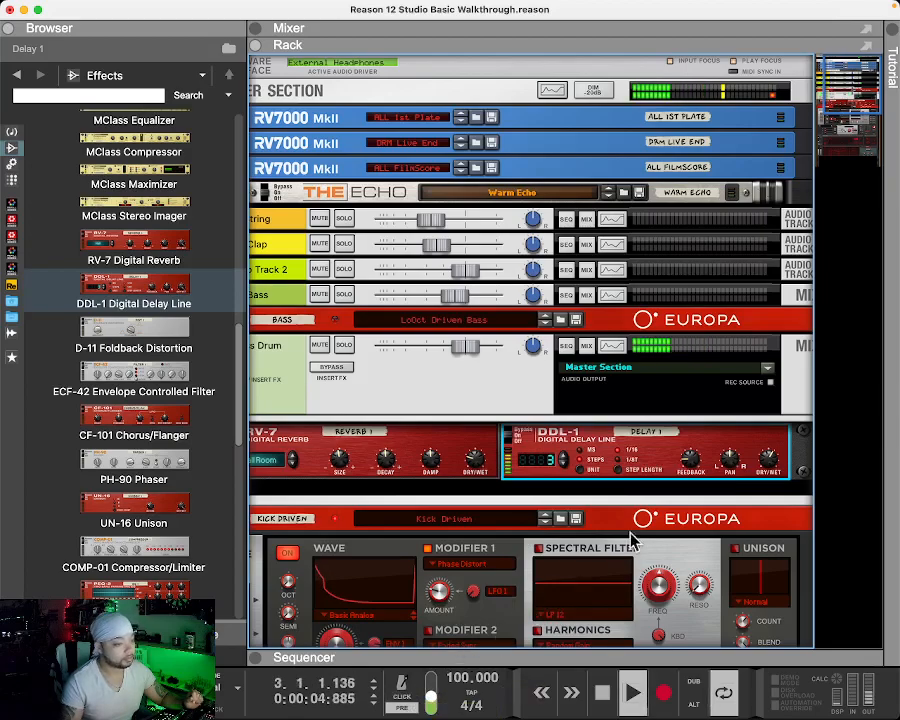
# - Try the DDL-1 delay time in milliseconds and at 2 steps, and return it to 3 steps
pyautogui.click(580, 466)
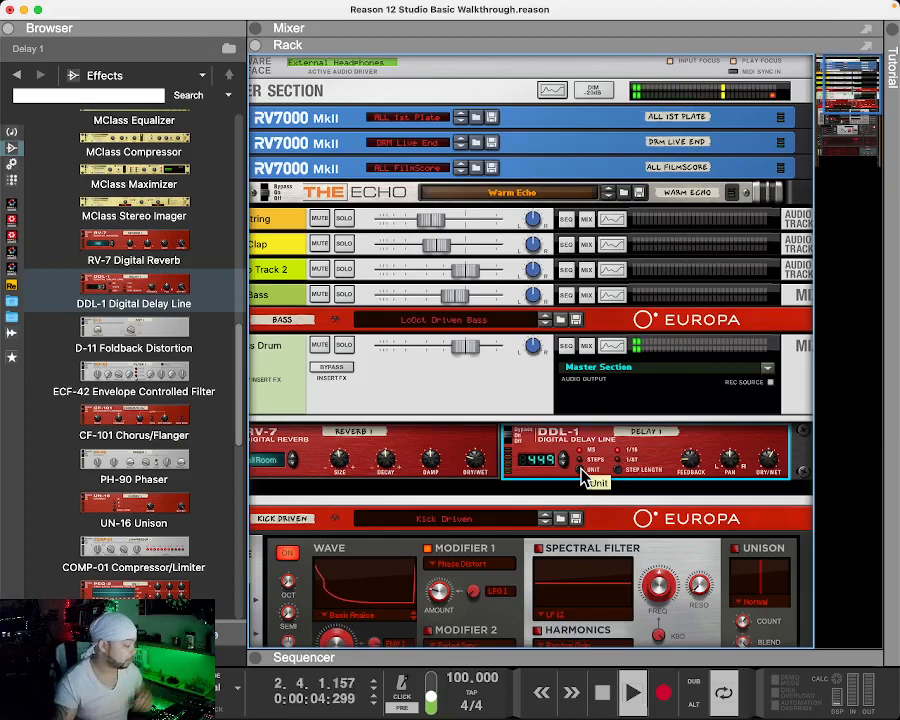
pyautogui.click(581, 469)
pyautogui.click(564, 456)
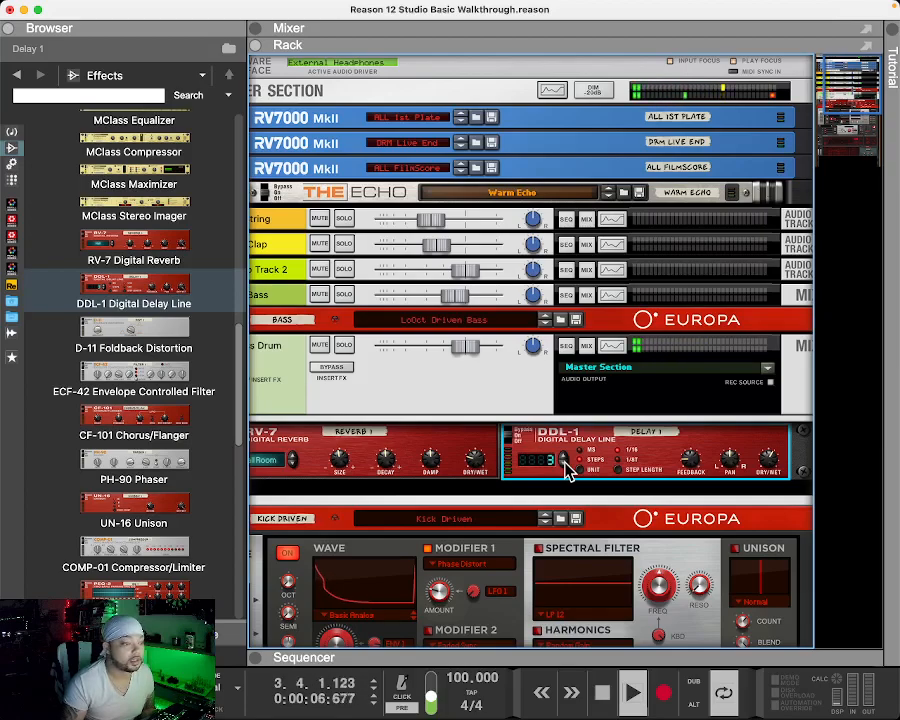
pyautogui.click(564, 463)
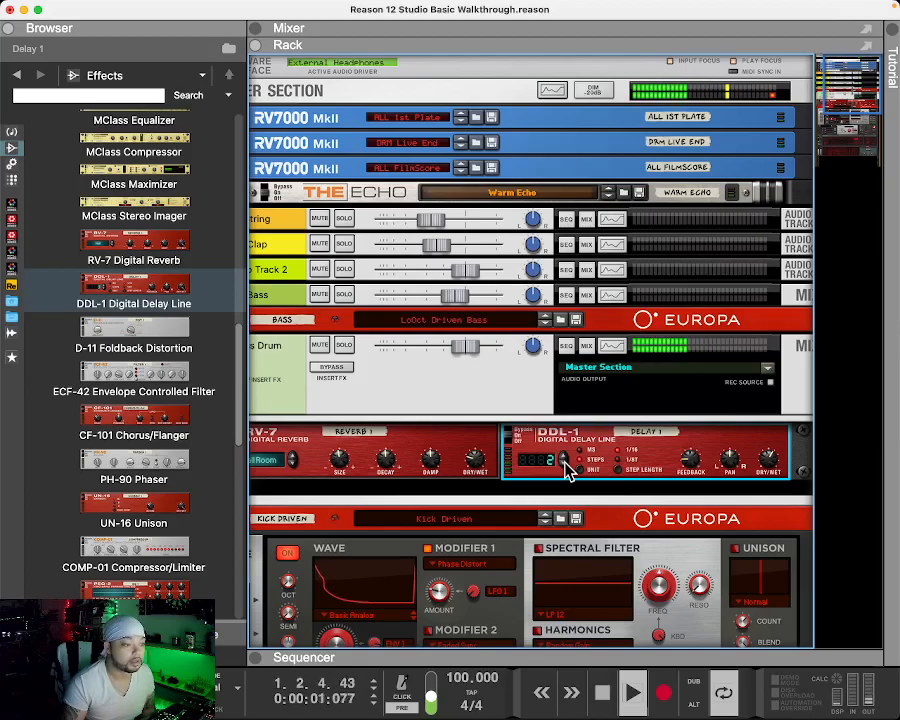
pyautogui.click(565, 456)
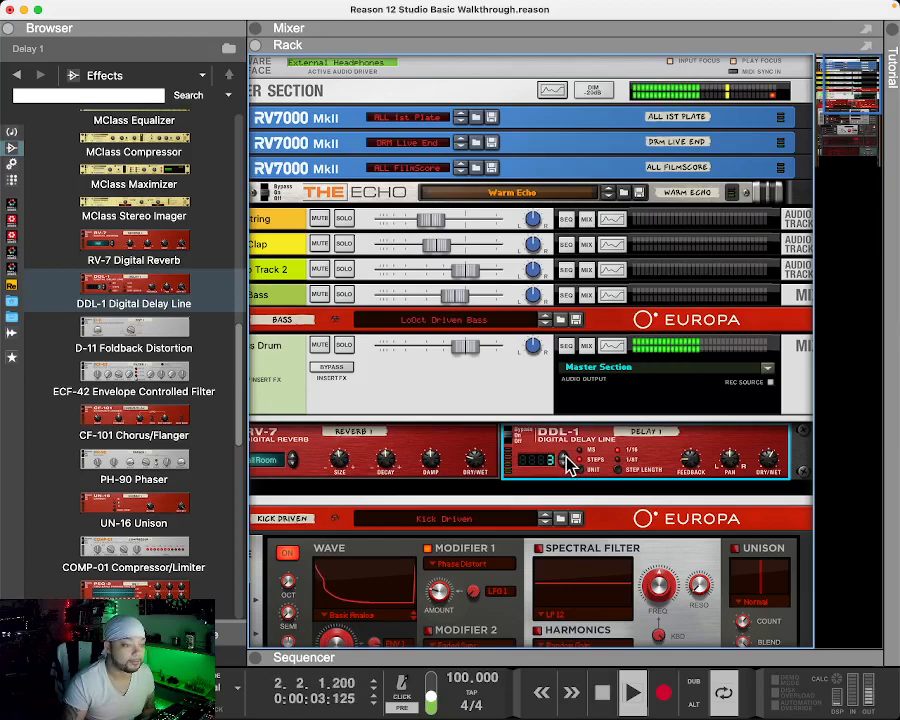
# - Add a UN-16 Unison below the reverb in the Bass Drum insert FX and lower its dry/wet mix
pyautogui.scroll(-2, 520, 440)
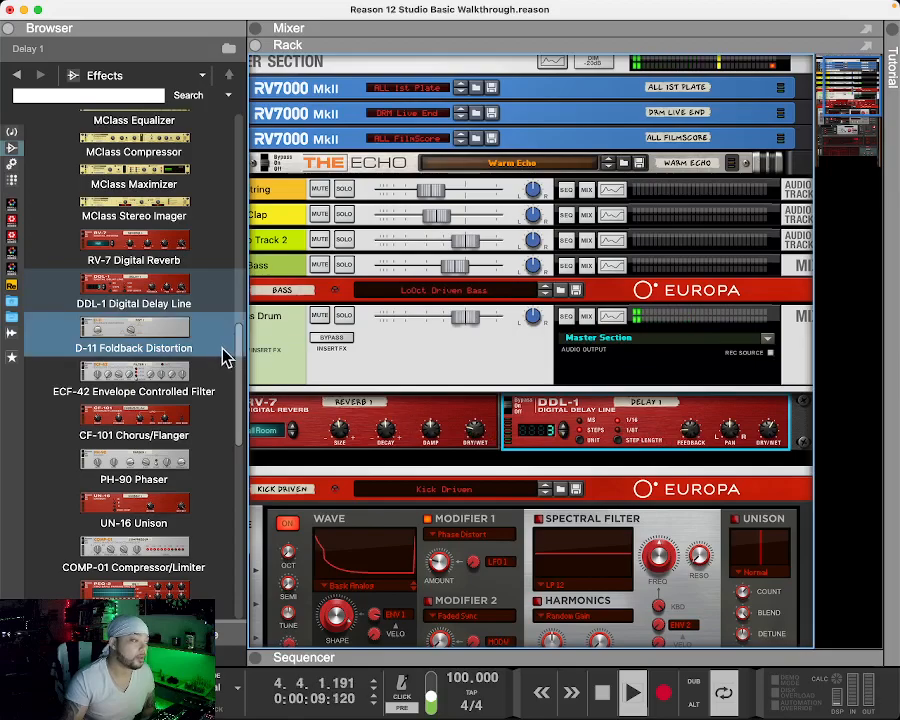
pyautogui.scroll(2, 238, 354)
pyautogui.moveTo(237, 345); pyautogui.dragTo(230, 385)
pyautogui.moveTo(157, 377); pyautogui.dragTo(546, 466)
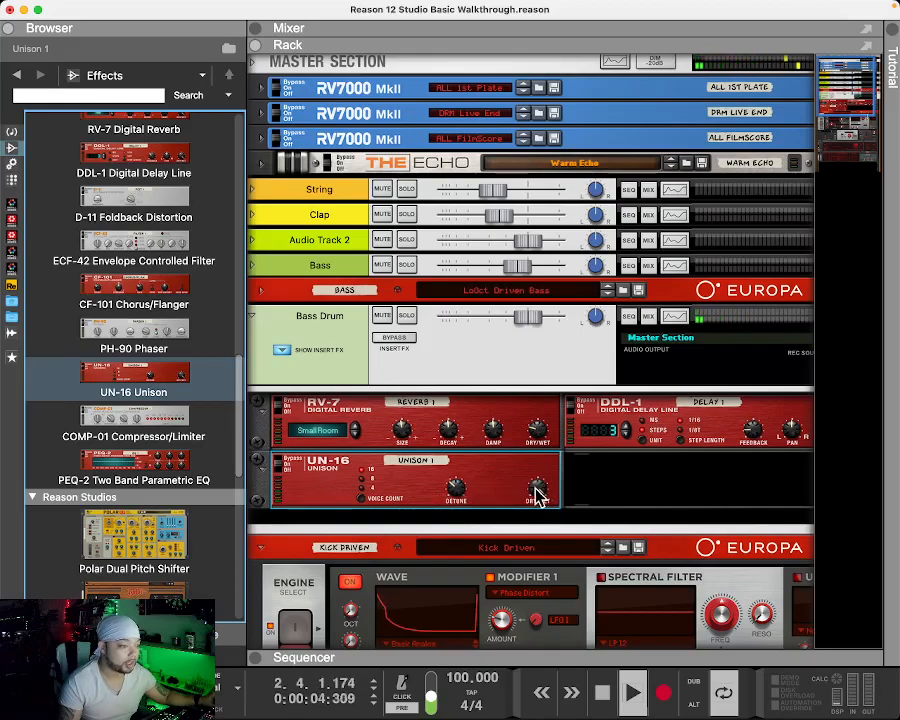
pyautogui.moveTo(537, 493); pyautogui.dragTo(549, 572)
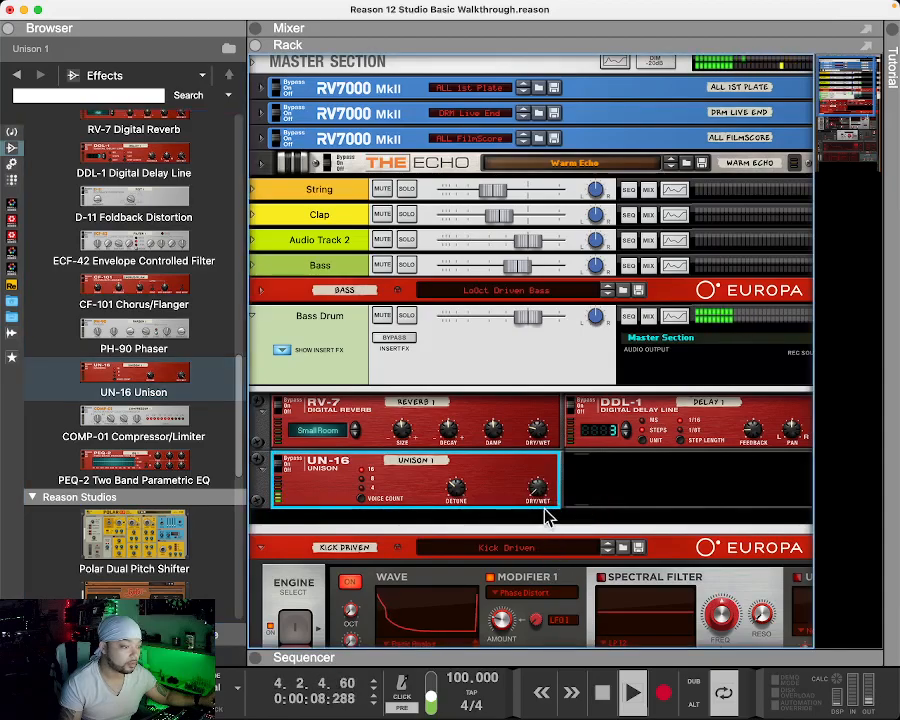
# - Adjust the detune and dry/wet mix of the UN-16 Unison in the Bass Drum insert FX
pyautogui.moveTo(545, 487)
pyautogui.mouseDown()
pyautogui.moveTo(549, 480)
pyautogui.moveTo(536, 489)
pyautogui.mouseUp()
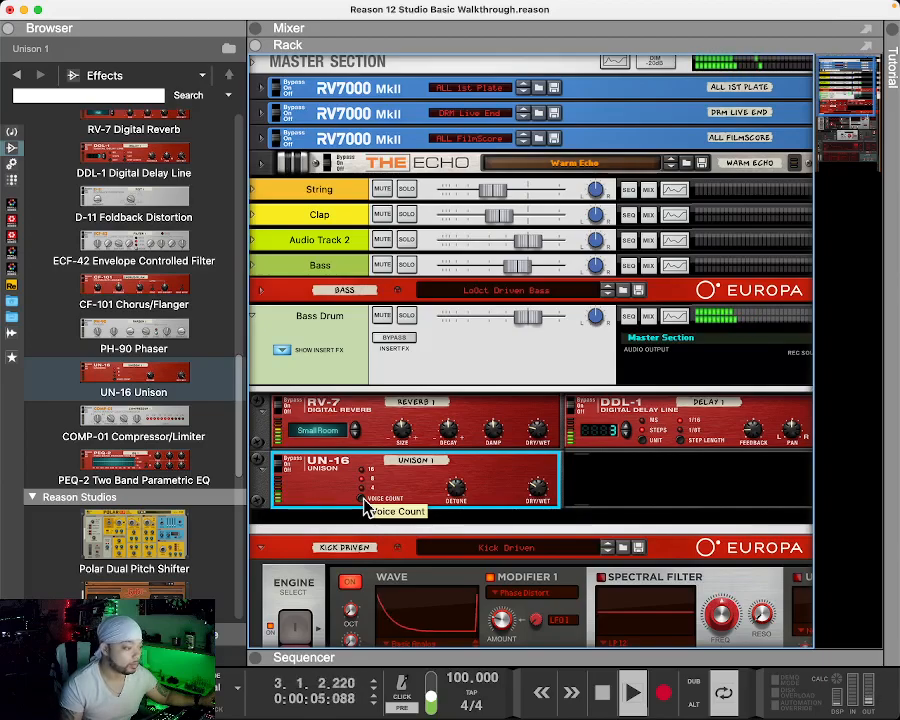
pyautogui.moveTo(455, 490)
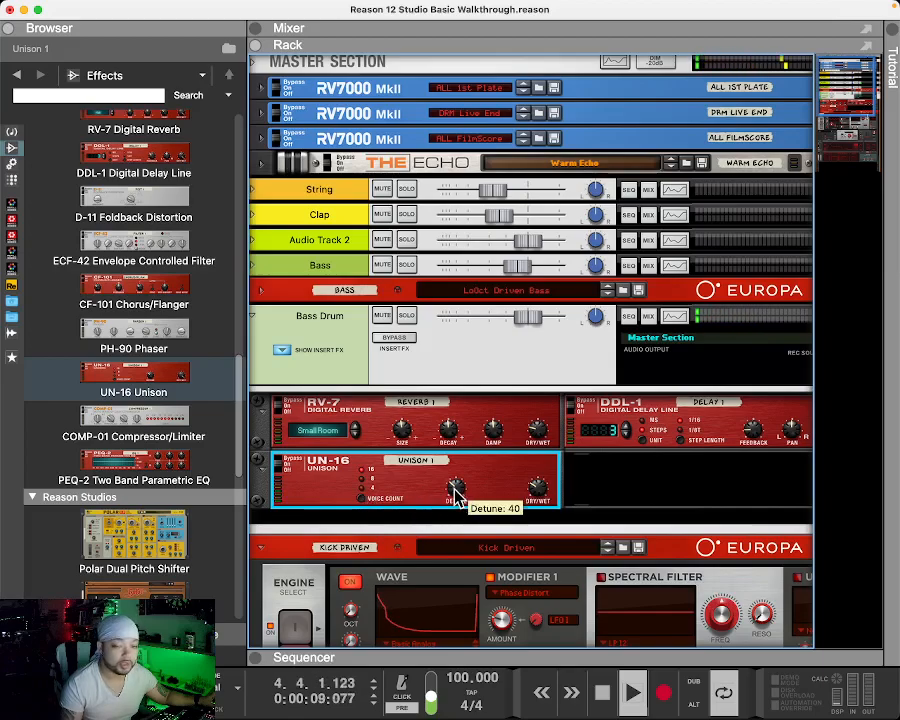
pyautogui.moveTo(455, 493); pyautogui.dragTo(460, 533)
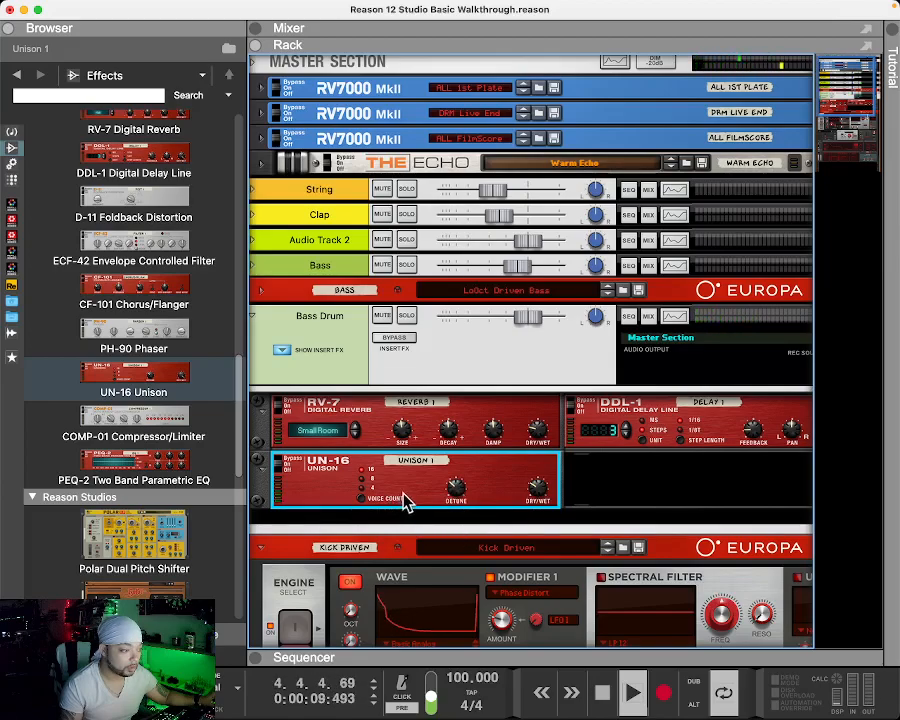
pyautogui.moveTo(542, 489)
pyautogui.mouseDown()
pyautogui.moveTo(540, 468)
pyautogui.moveTo(536, 505)
pyautogui.mouseUp()
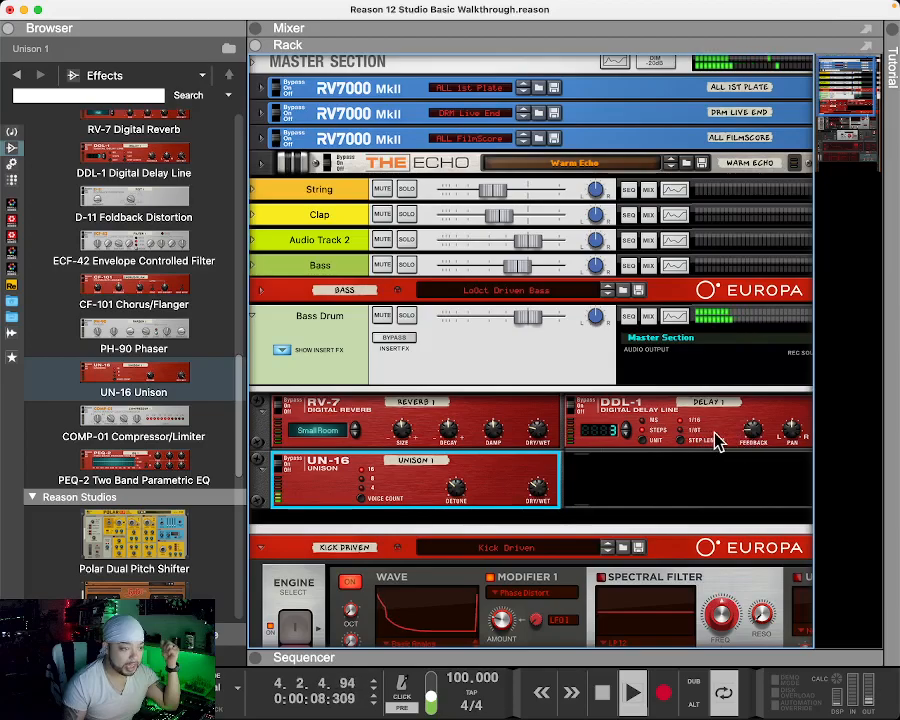
# - Lower the DDL-1 delay's feedback to 8
pyautogui.click(755, 438)
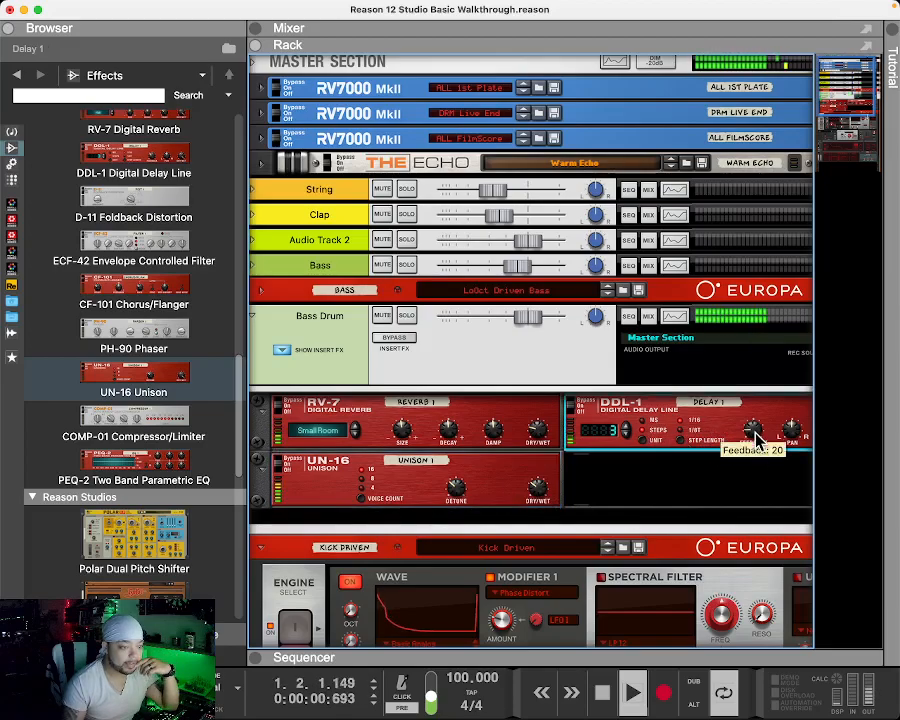
pyautogui.moveTo(757, 436); pyautogui.dragTo(769, 465)
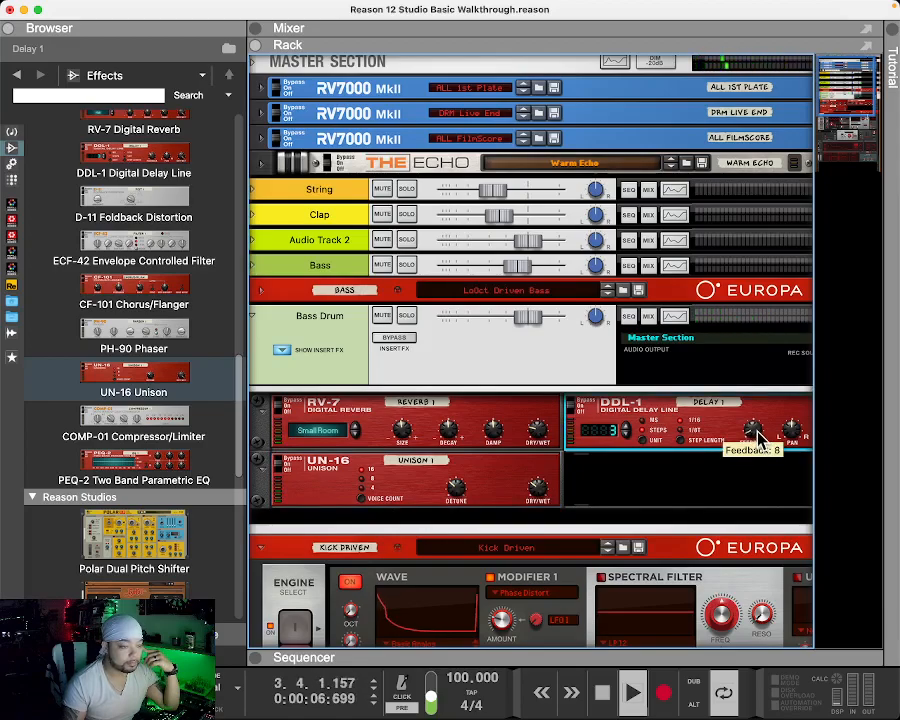
pyautogui.moveTo(757, 433); pyautogui.dragTo(757, 432)
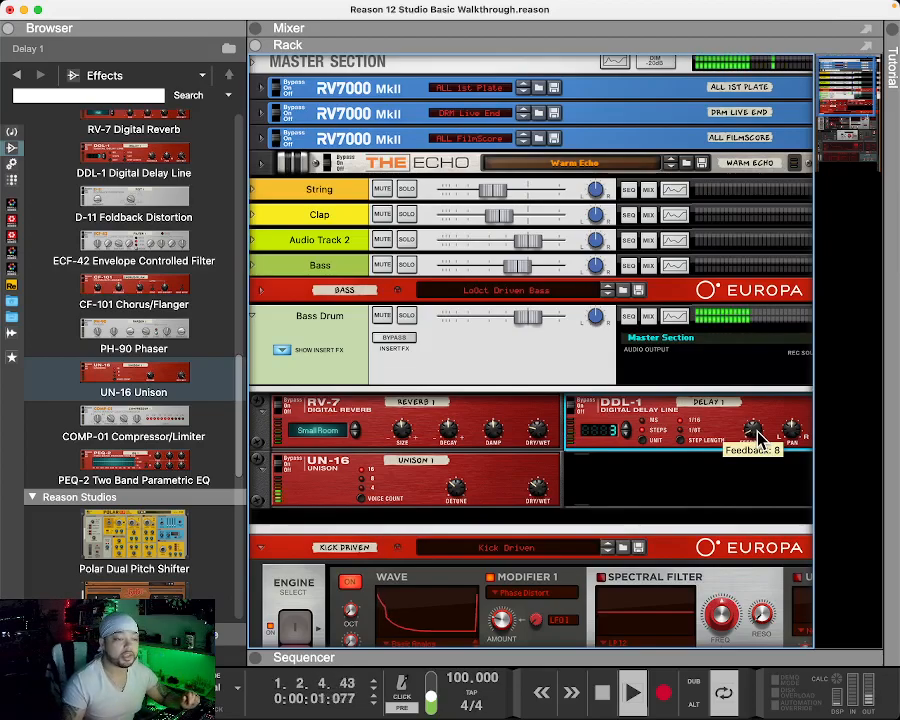
pyautogui.moveTo(757, 433); pyautogui.dragTo(757, 432)
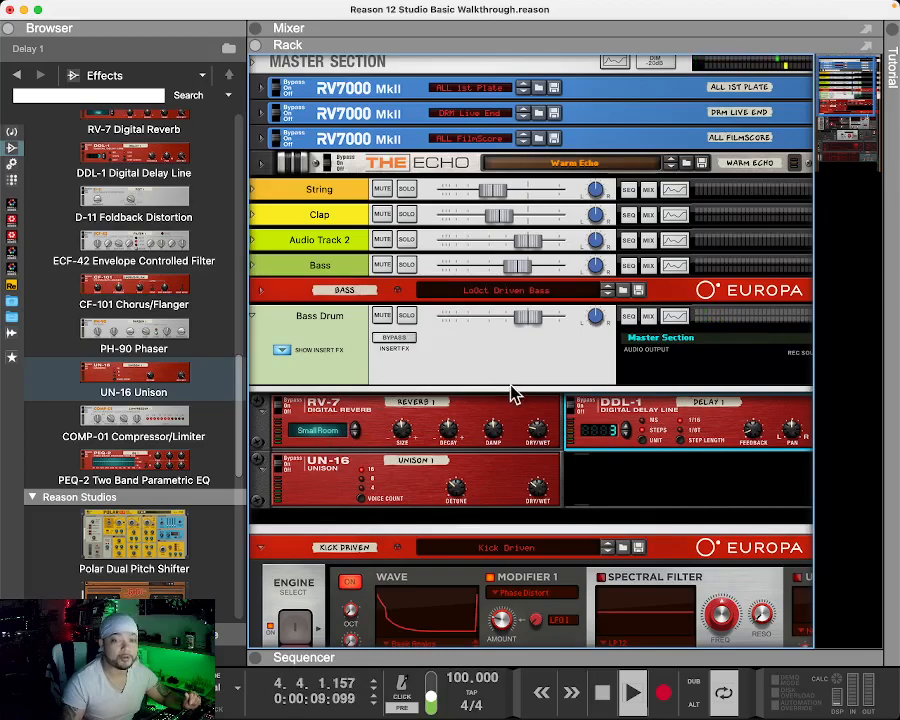
# - Hide the Bass Drum channel's insert FX and show the mixer and sequencer alongside the rack
pyautogui.click(283, 352)
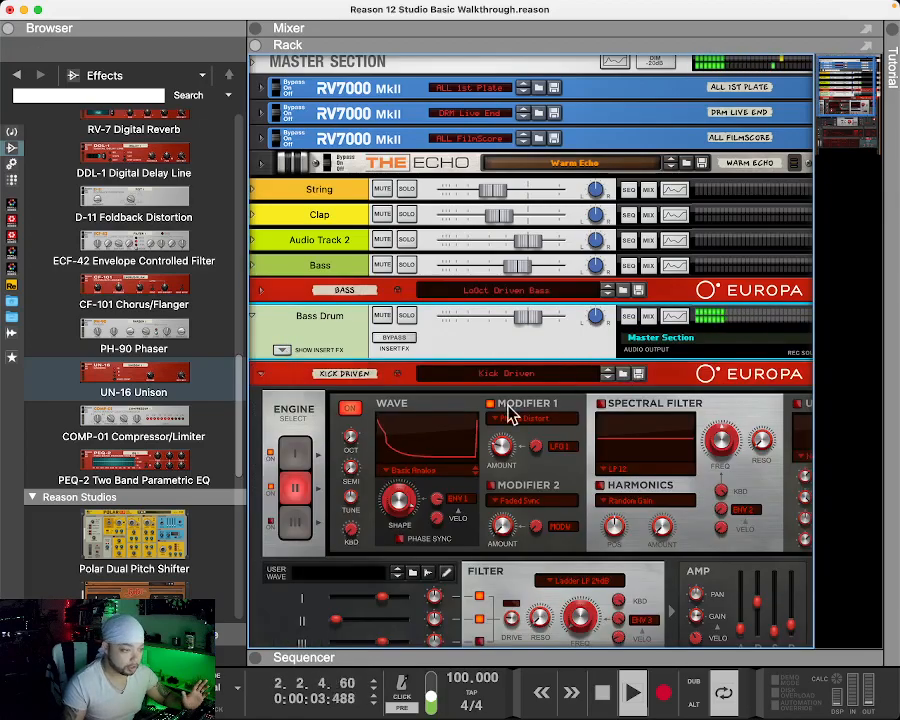
pyautogui.scroll(1, 512, 408)
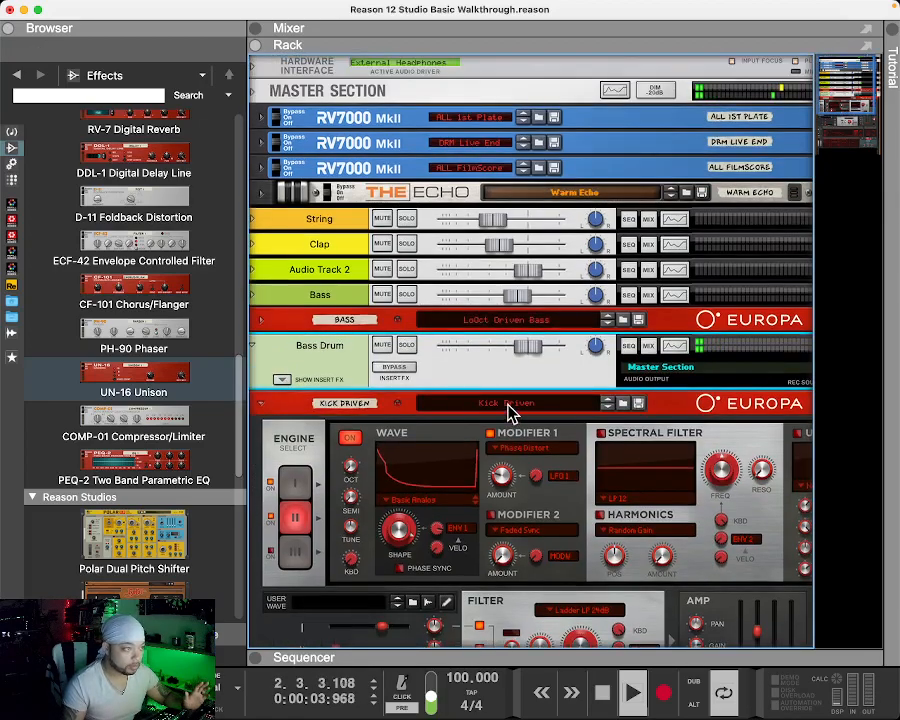
pyautogui.click(275, 33)
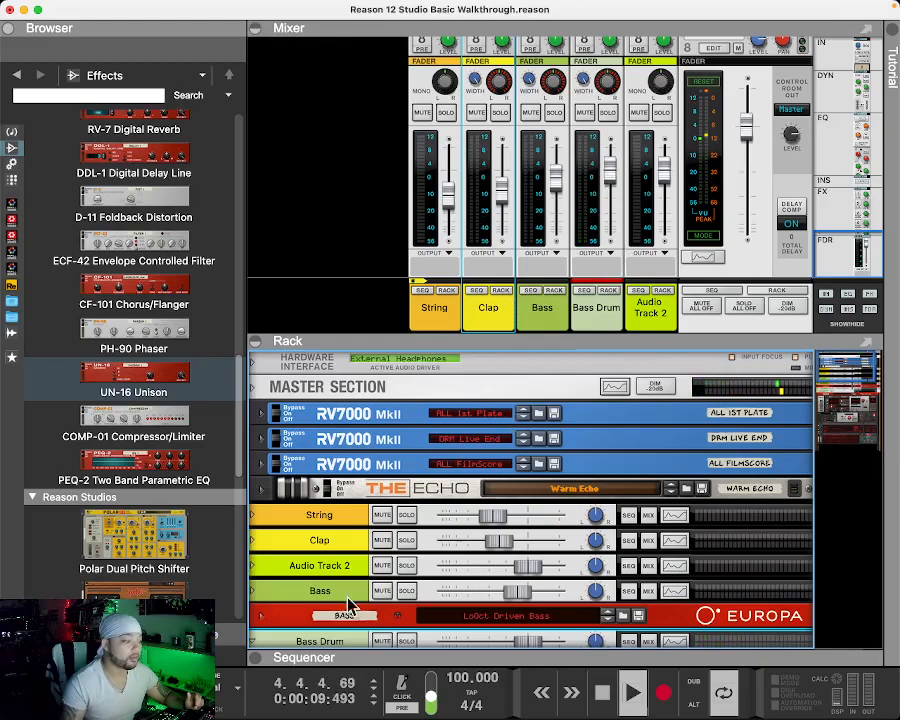
pyautogui.click(256, 657)
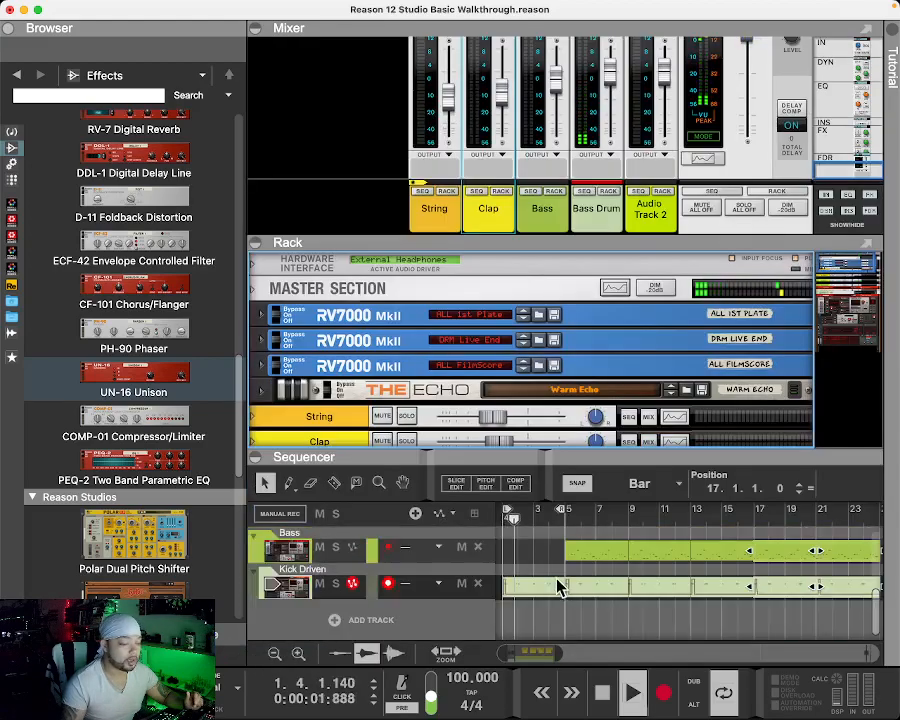
# - Extend the playback loop by moving its right locator to bar 9
pyautogui.scroll(5, 570, 590)
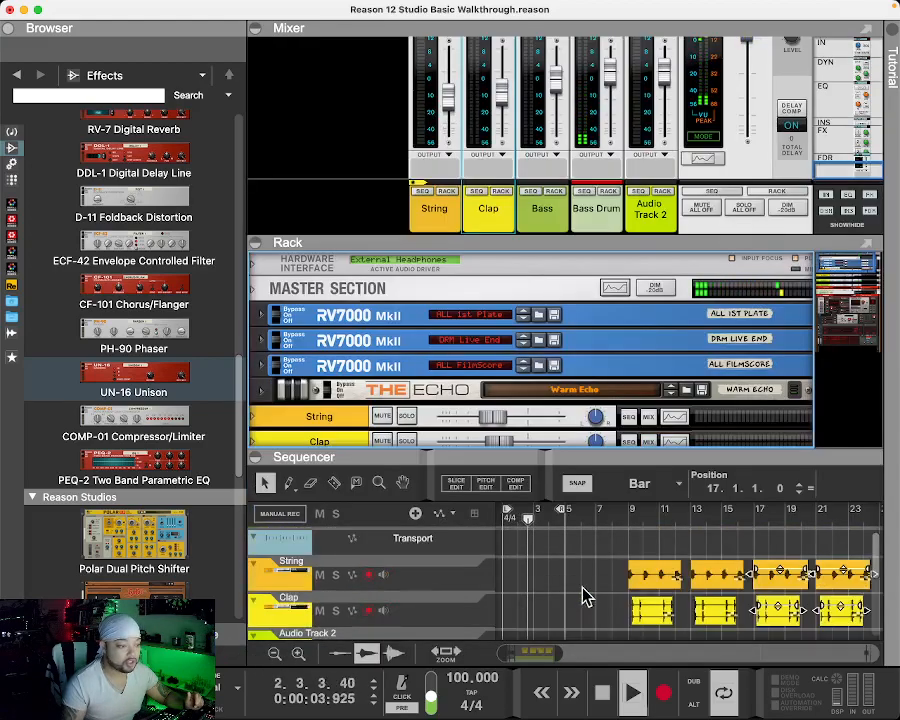
pyautogui.click(560, 514)
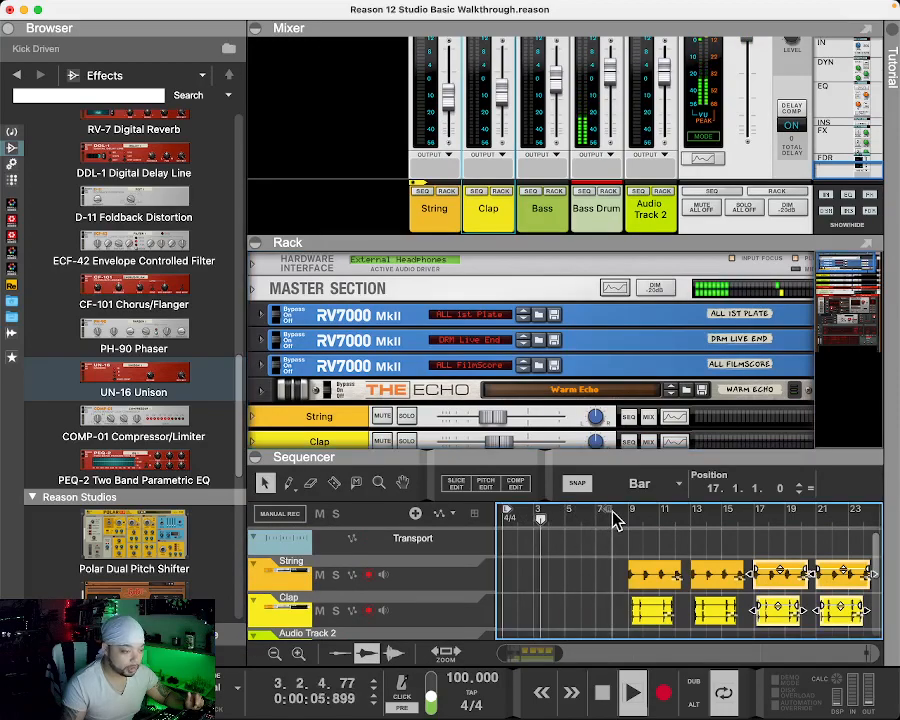
pyautogui.scroll(-5, 556, 573)
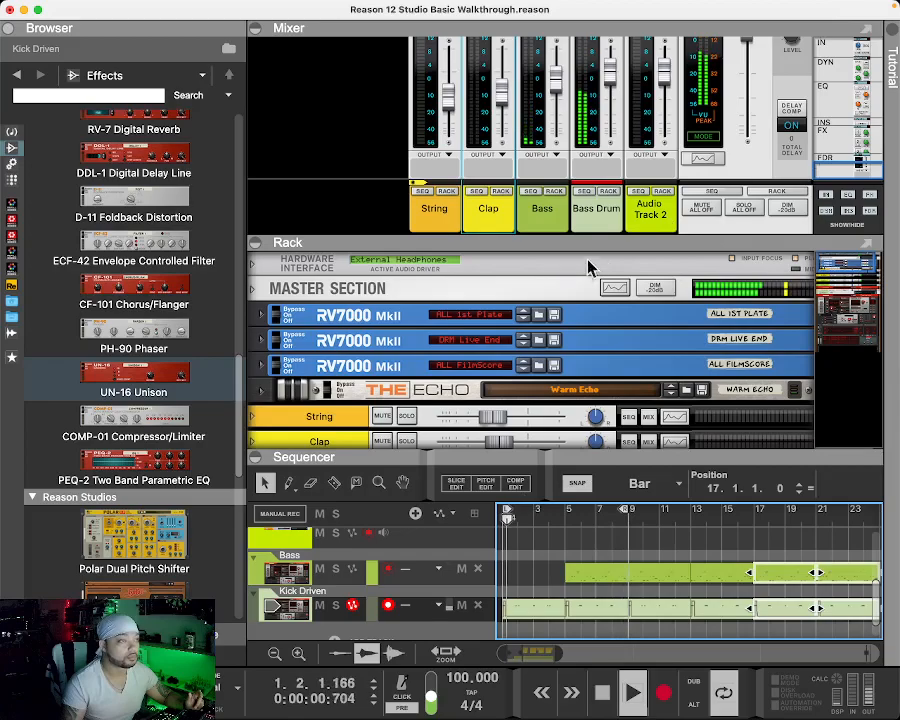
# - Adjust the Bass Drum channel's fader level slightly in the mixer during playback
pyautogui.scroll(5, 632, 160)
pyautogui.scroll(-3, 630, 160)
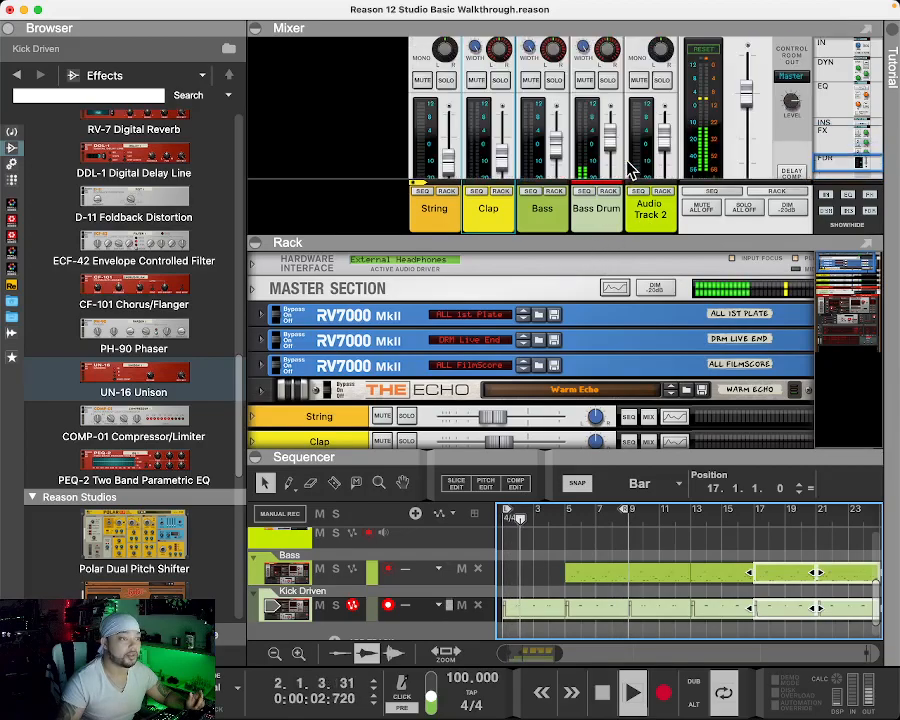
pyautogui.scroll(-2, 620, 155)
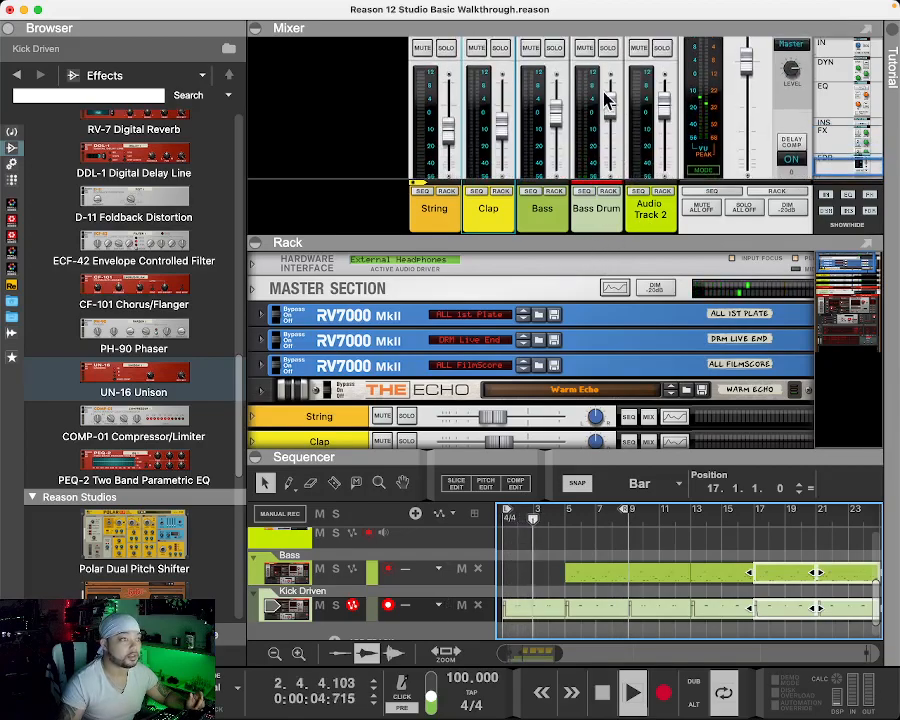
pyautogui.click(608, 108)
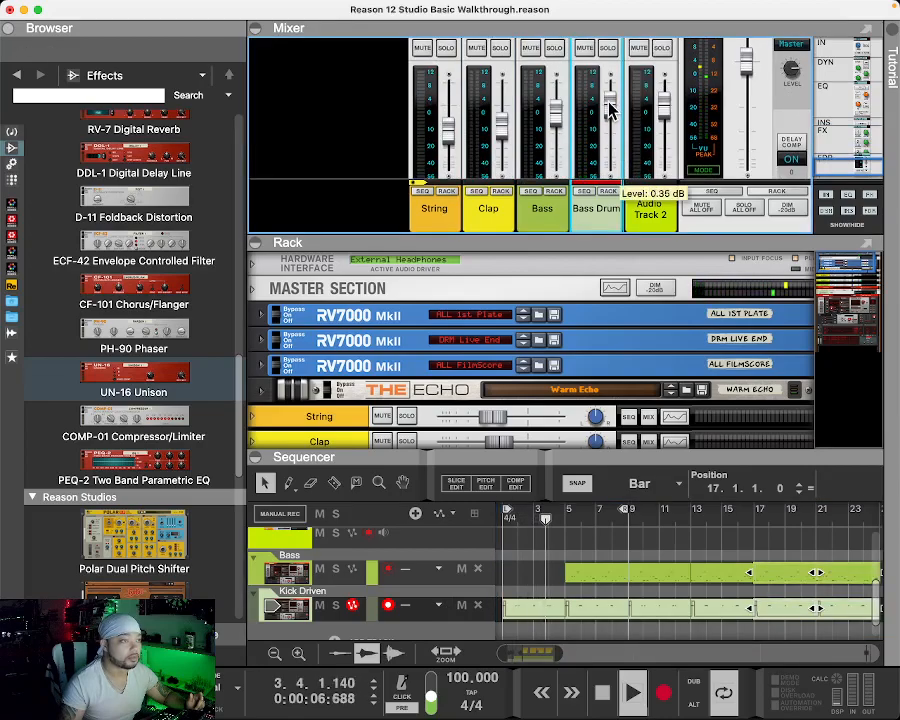
pyautogui.moveTo(608, 108); pyautogui.dragTo(610, 110)
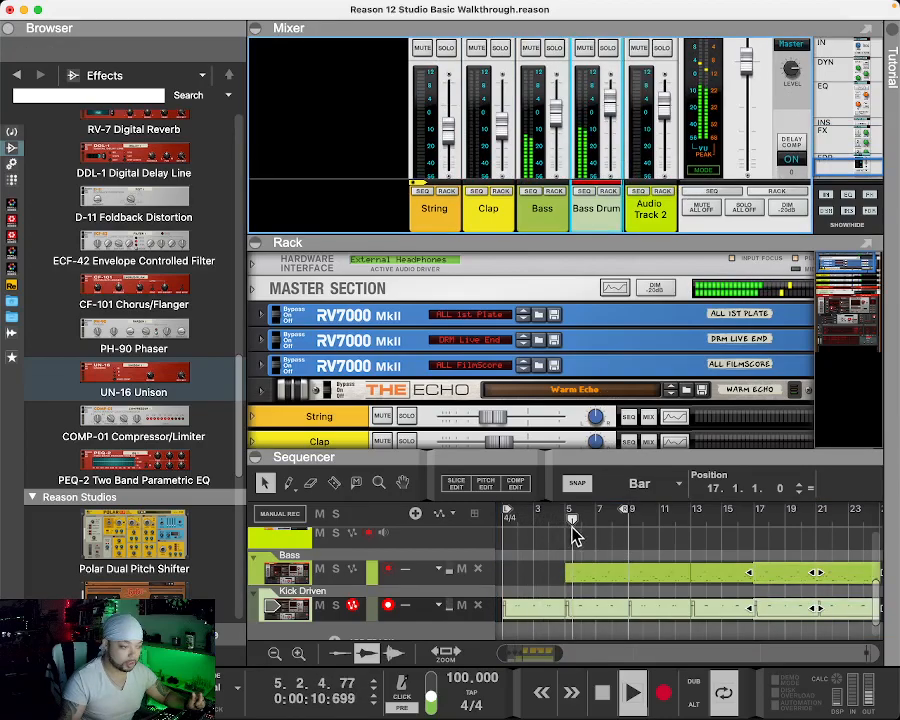
# - Stop playback, move the loop's left locator to bar 5, and mute the Bass Drum channel
pyautogui.press('space')
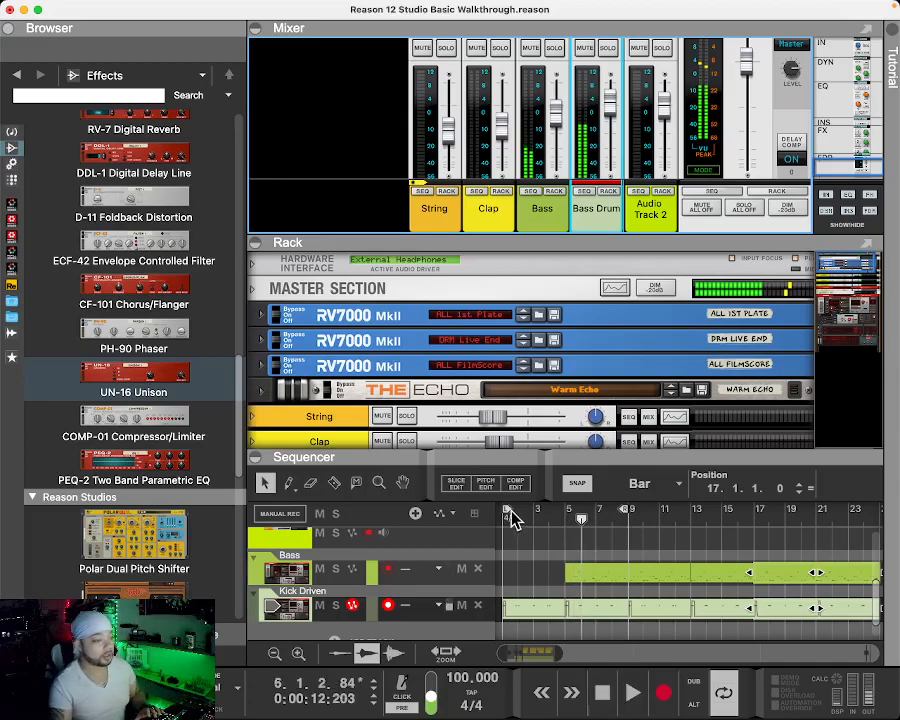
pyautogui.click(514, 509)
pyautogui.moveTo(513, 511); pyautogui.dragTo(566, 515)
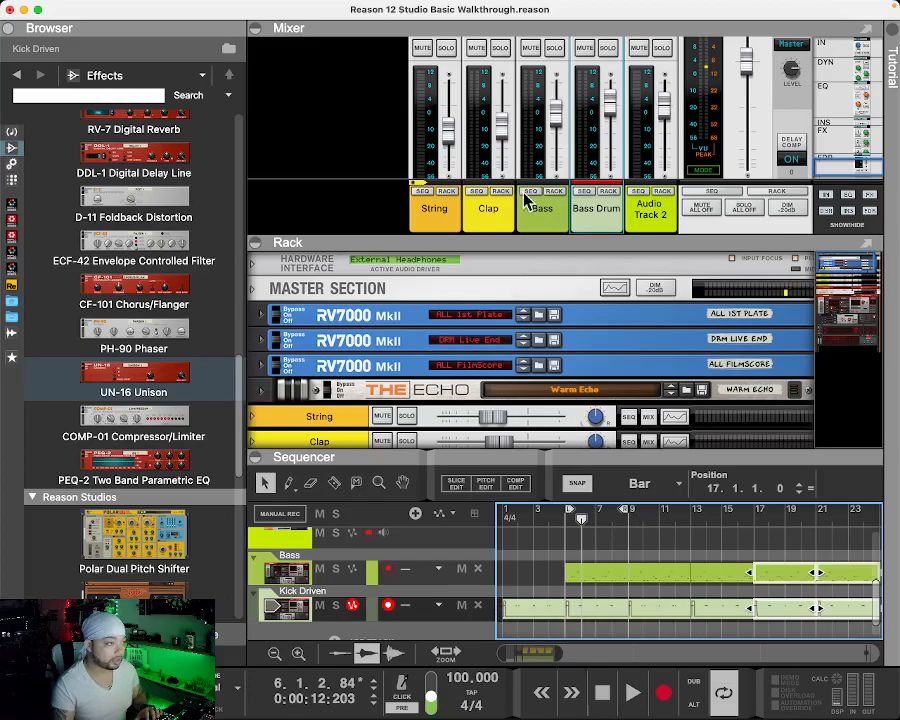
pyautogui.click(585, 49)
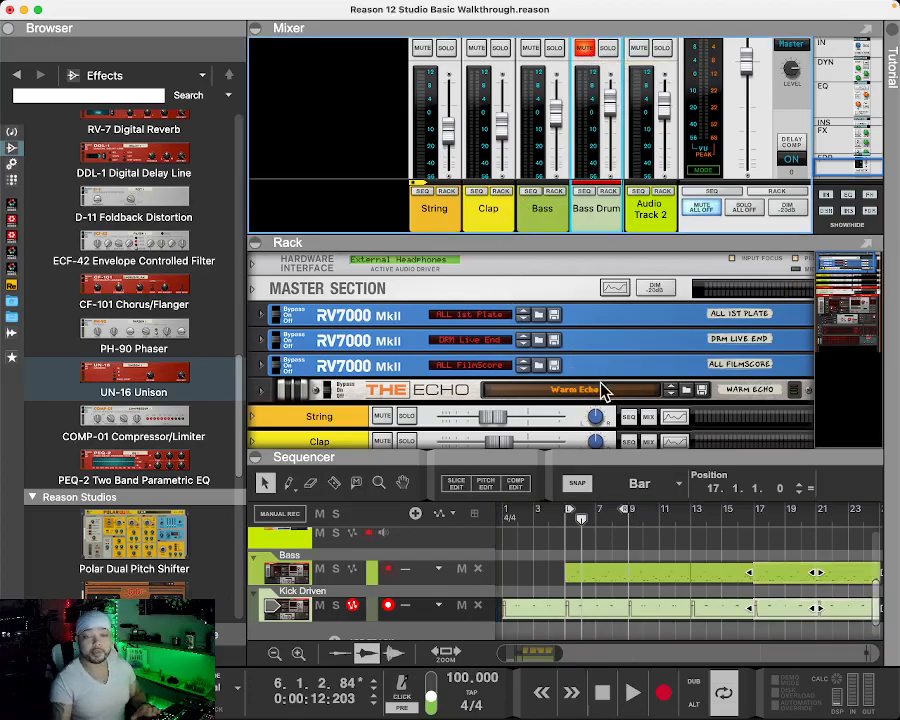